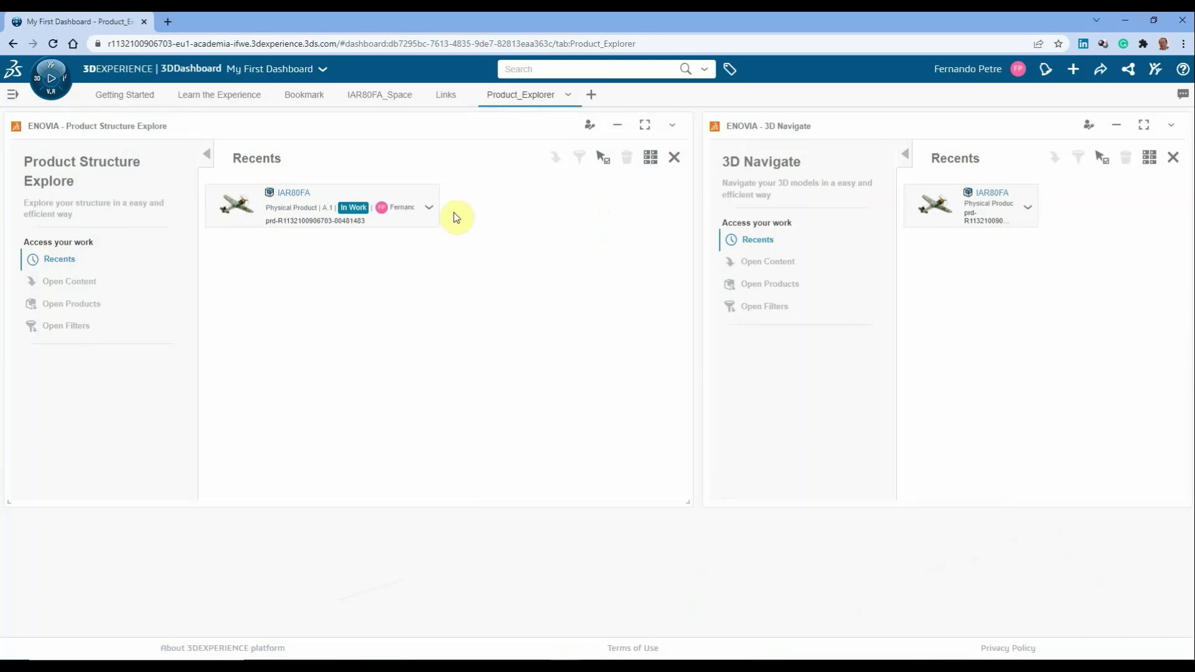
# Open the IAR80FA product from the recent items and expand its structure down to the components of FA-55-00-00
pyautogui.click(429, 209)
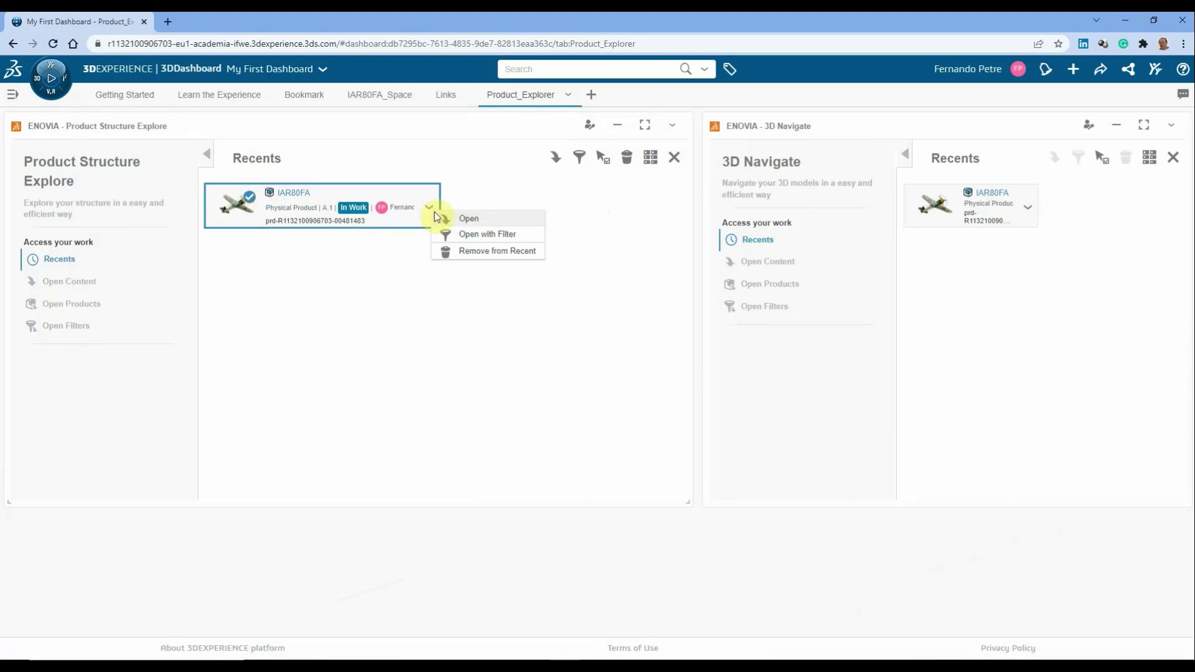
pyautogui.click(471, 219)
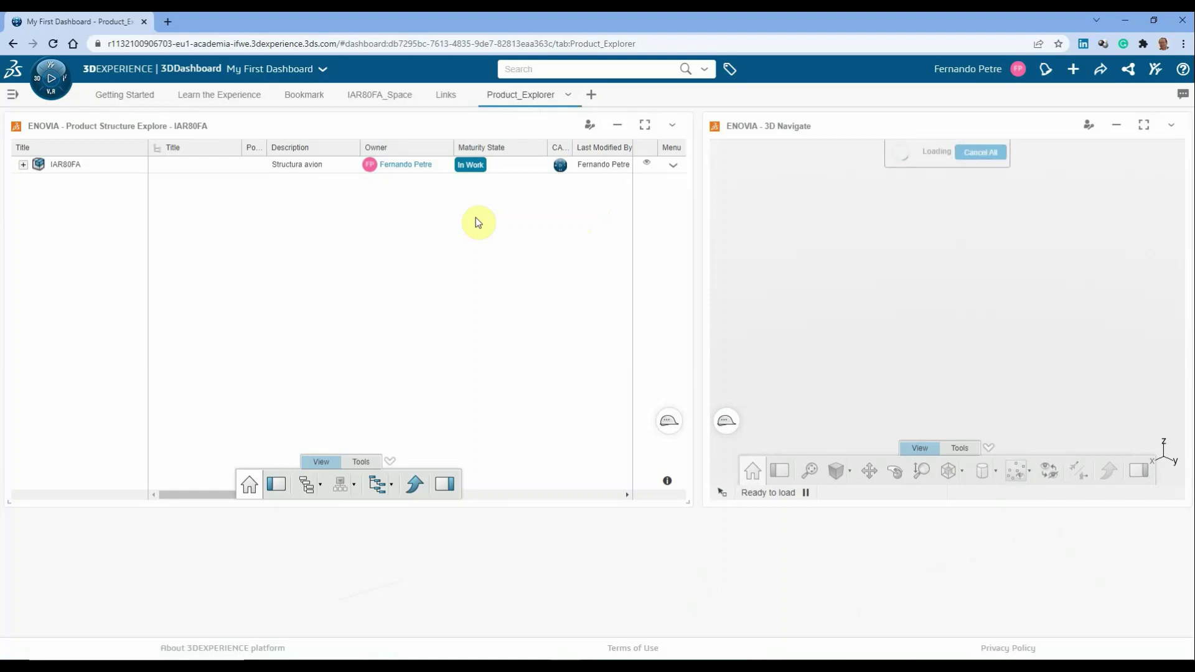
pyautogui.click(23, 166)
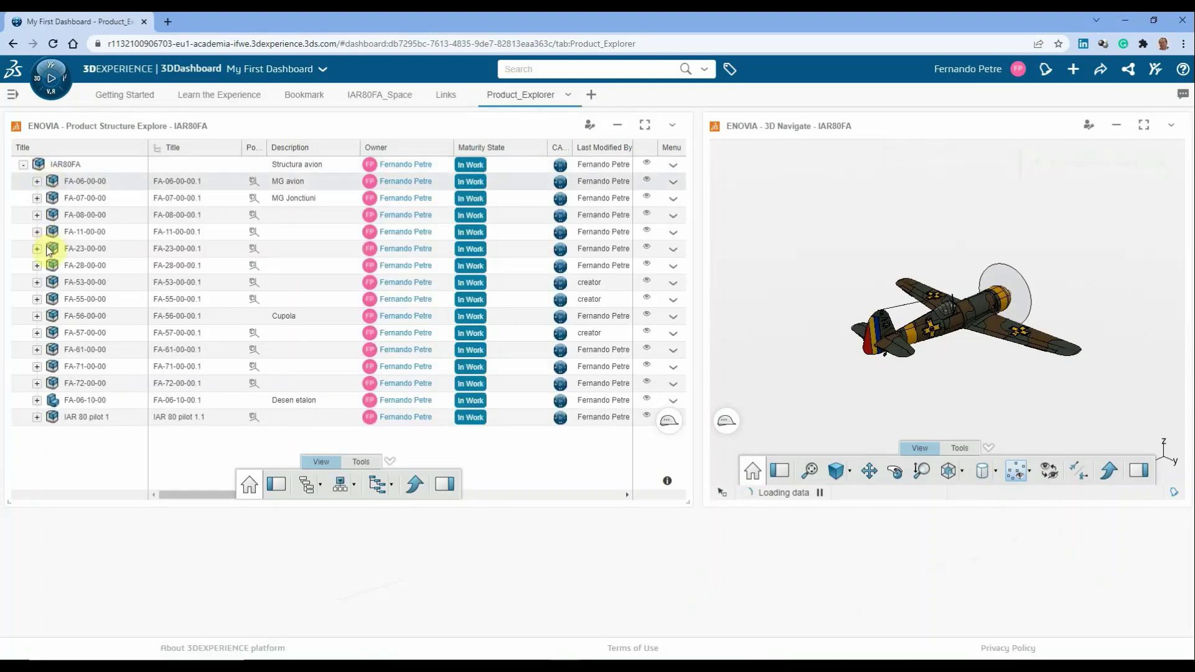
pyautogui.click(37, 300)
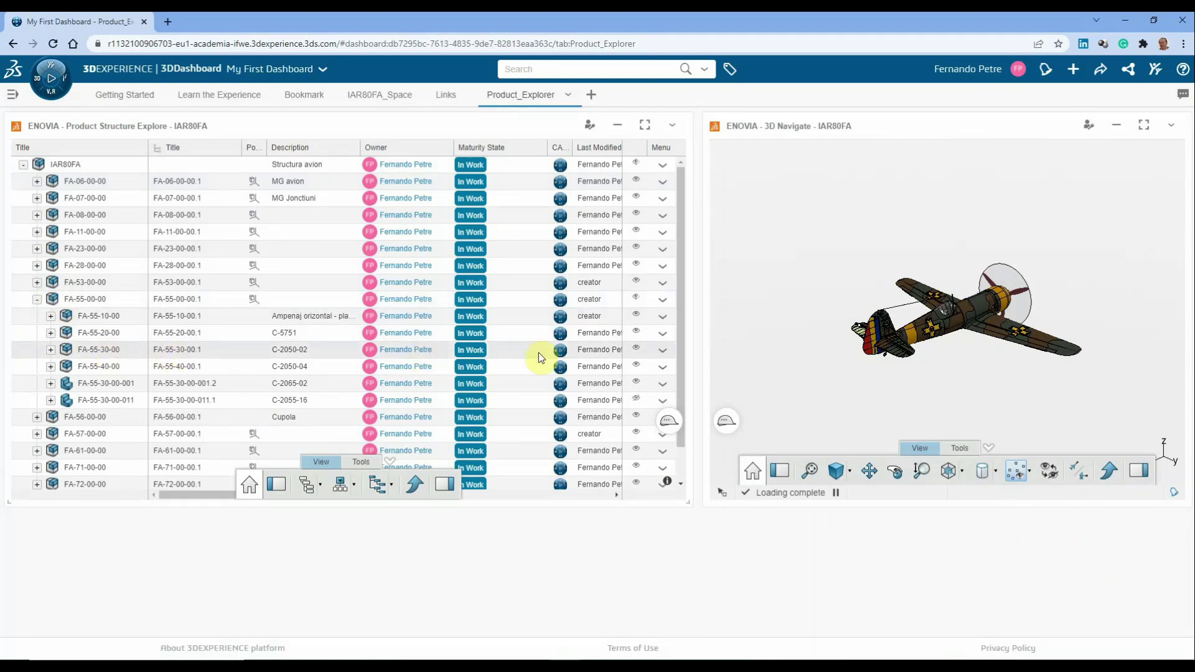
# Open the FA-55-30-00 subassembly with 3D Markup
pyautogui.click(665, 354)
pyautogui.click(664, 354)
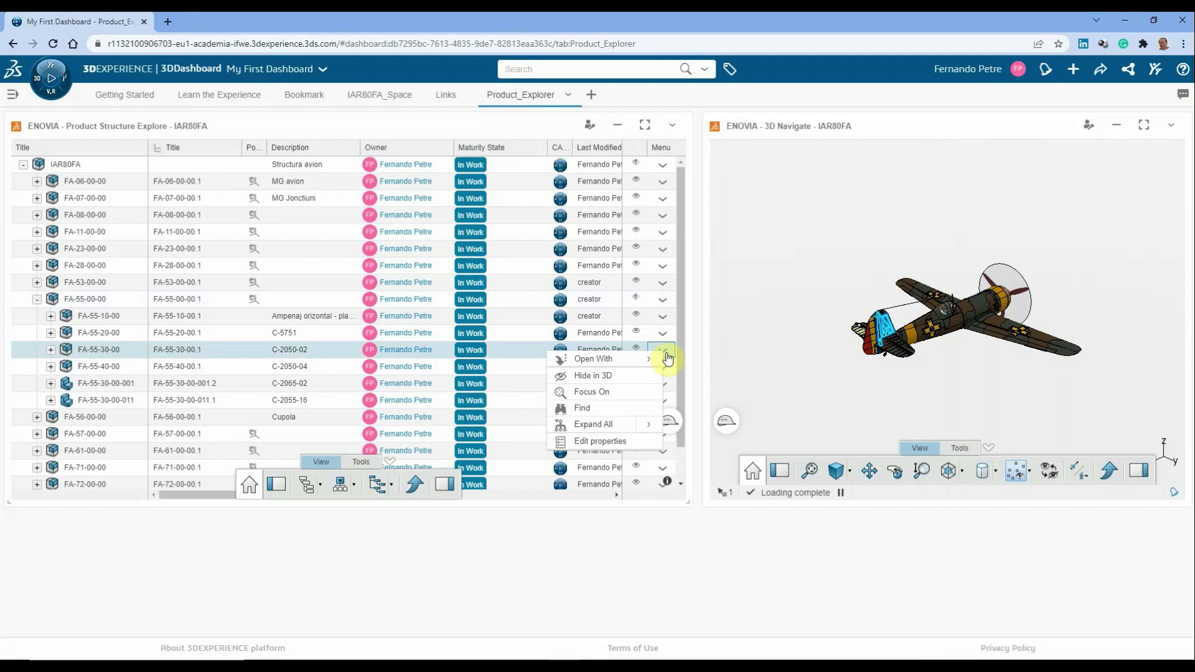
pyautogui.moveTo(637, 367)
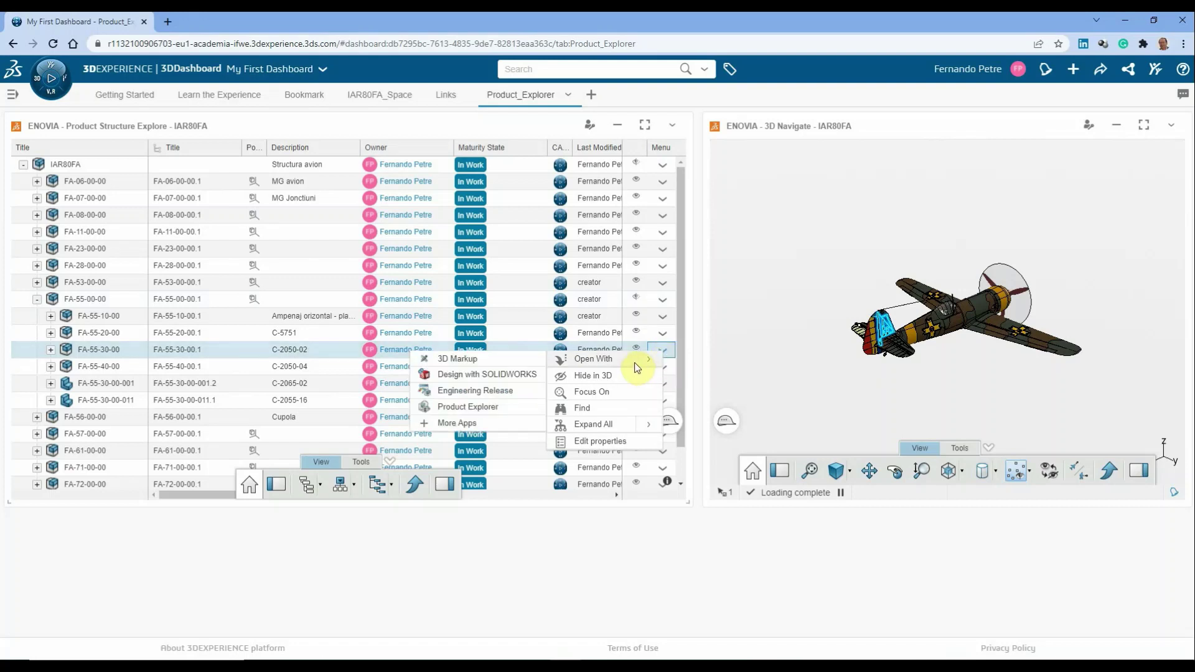
pyautogui.click(479, 360)
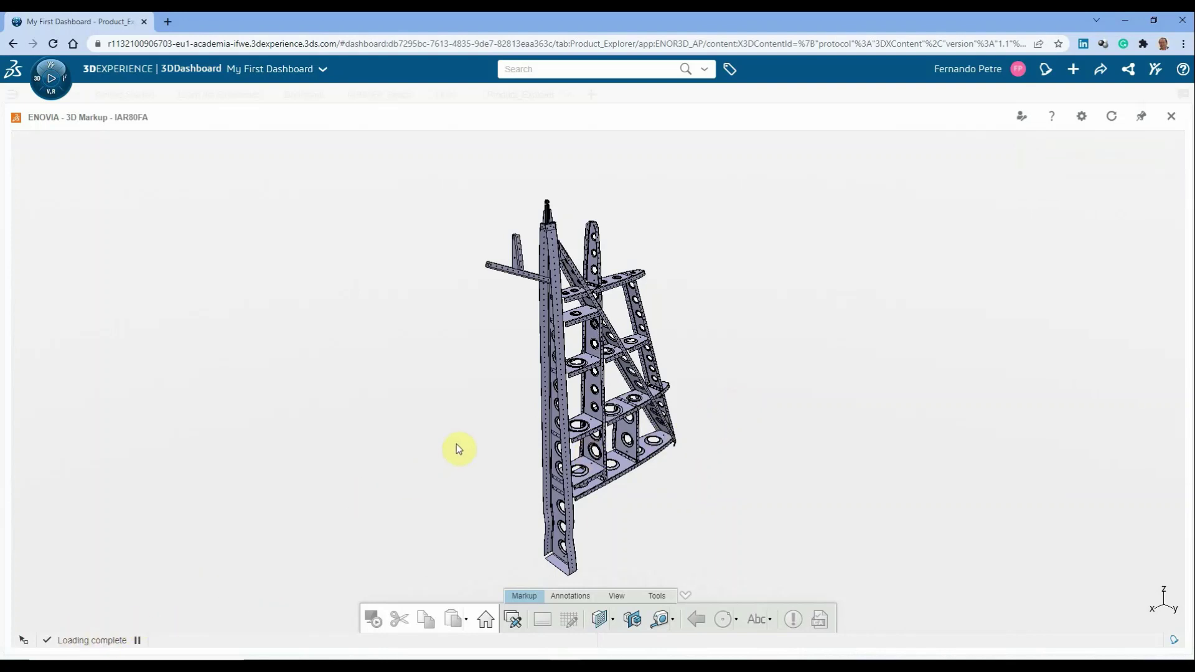
# Create a new markup titled Markup_FA-55-30-00 with the description "Missing holes"
pyautogui.moveTo(459, 448); pyautogui.dragTo(561, 380, button='middle')
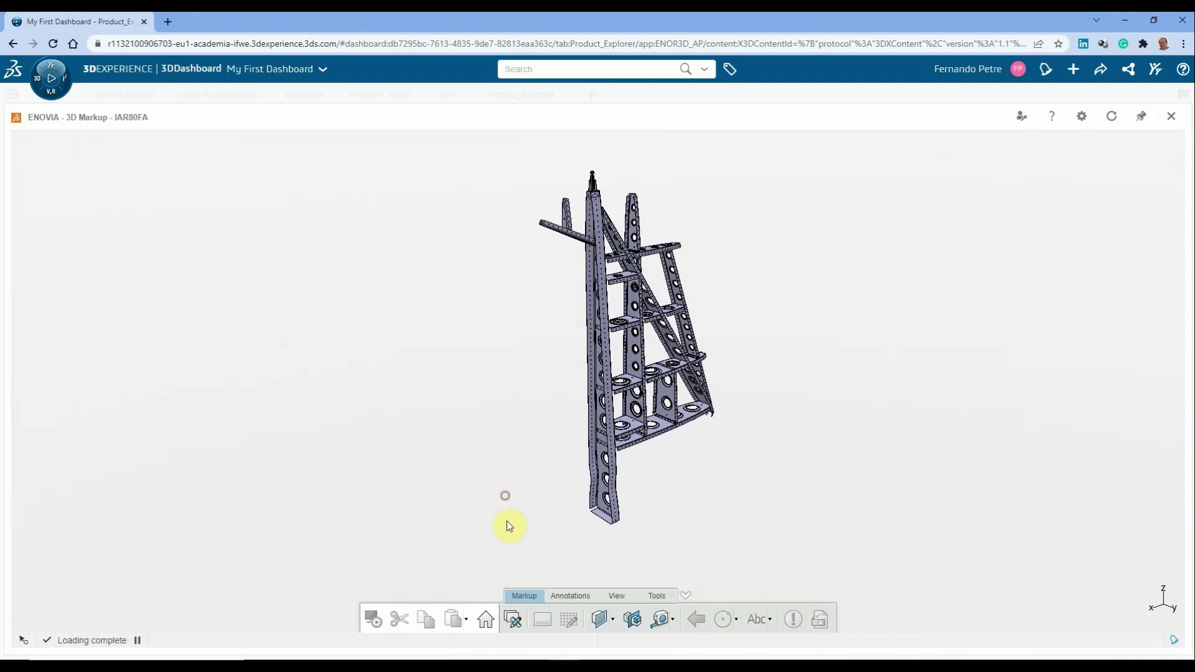
pyautogui.click(514, 622)
pyautogui.tripleClick(568, 340)
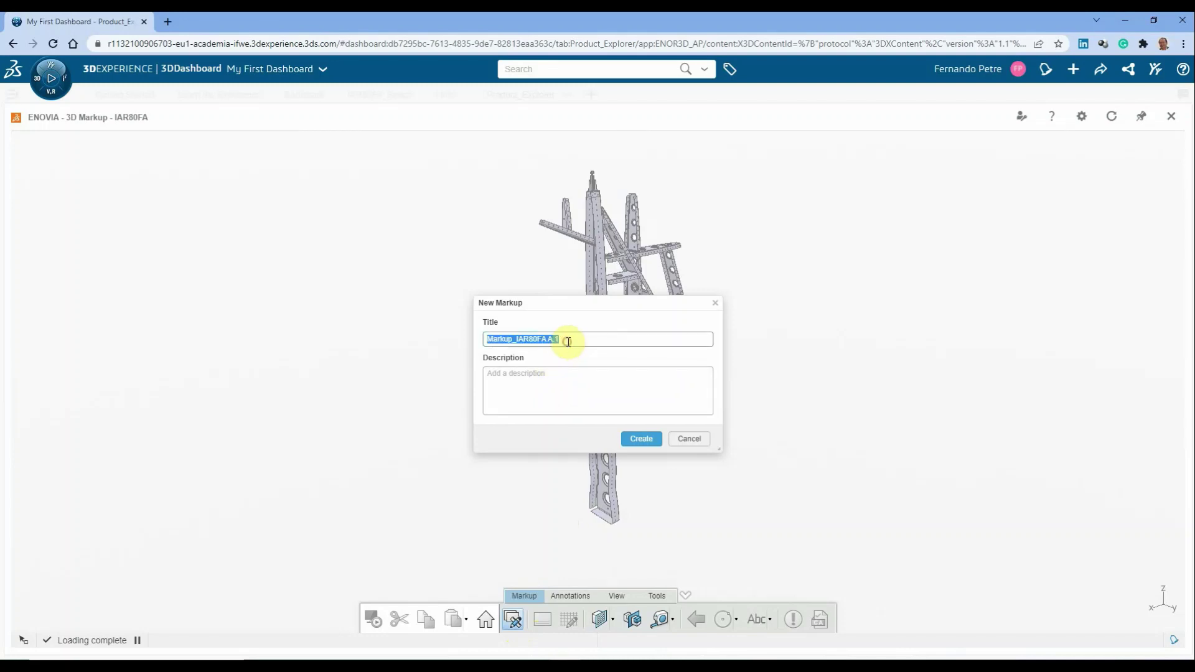
pyautogui.click(567, 341)
pyautogui.moveTo(567, 341); pyautogui.dragTo(515, 338)
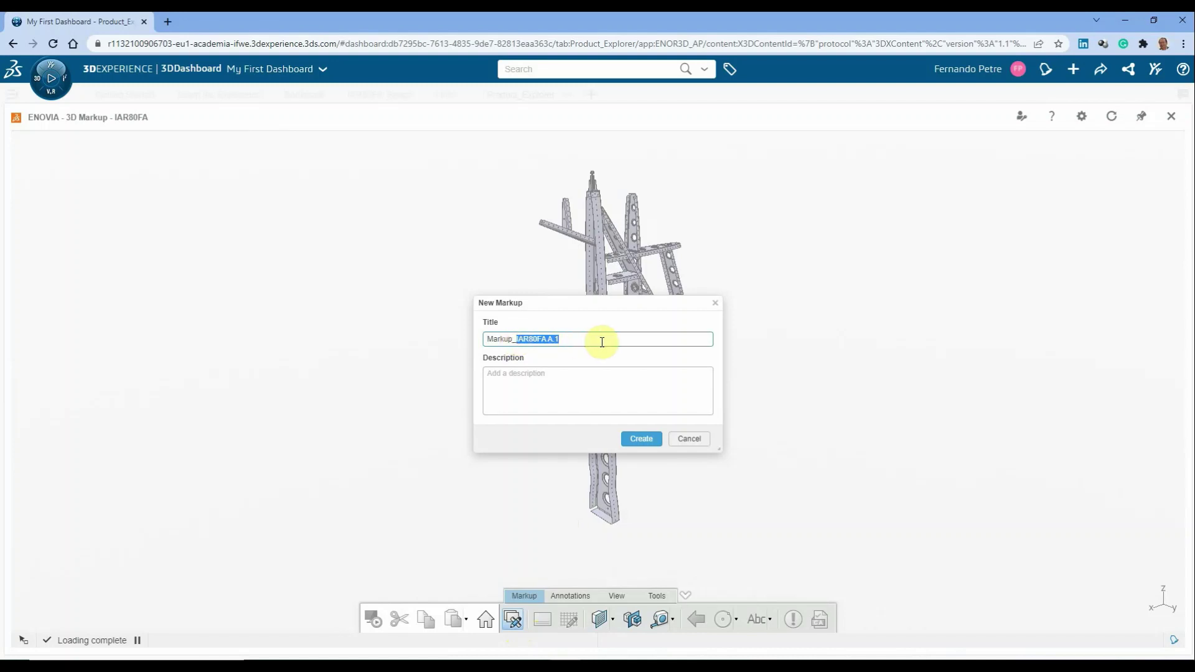
pyautogui.write('FA')
pyautogui.click(548, 382)
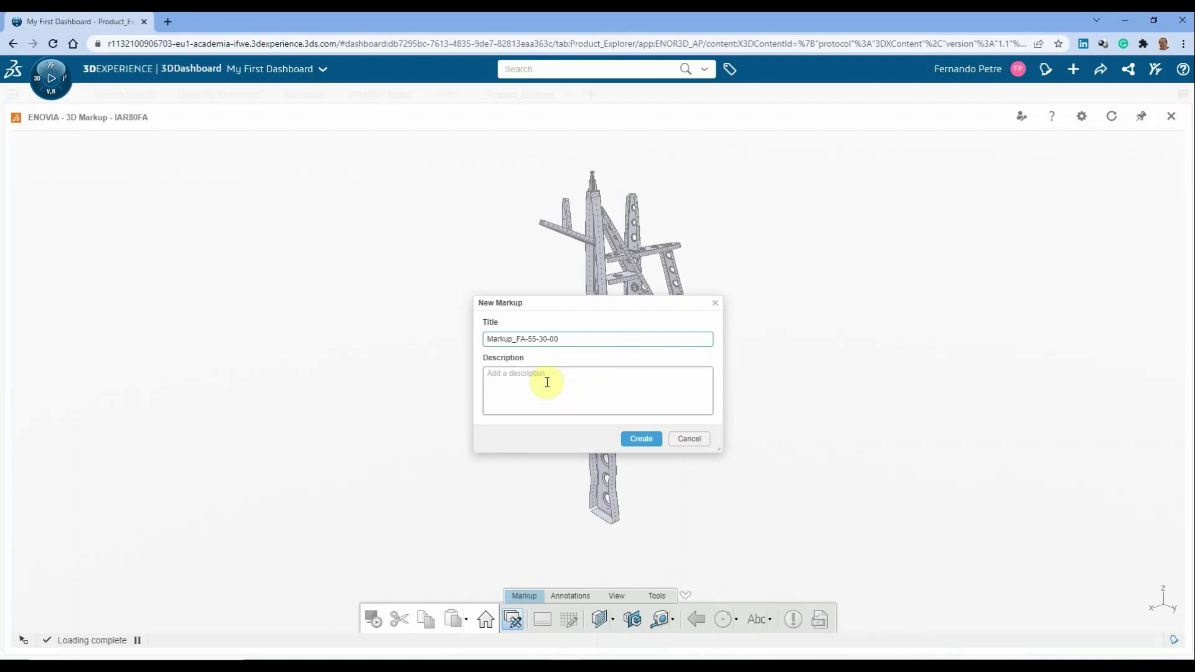
pyautogui.write('Missing holes')
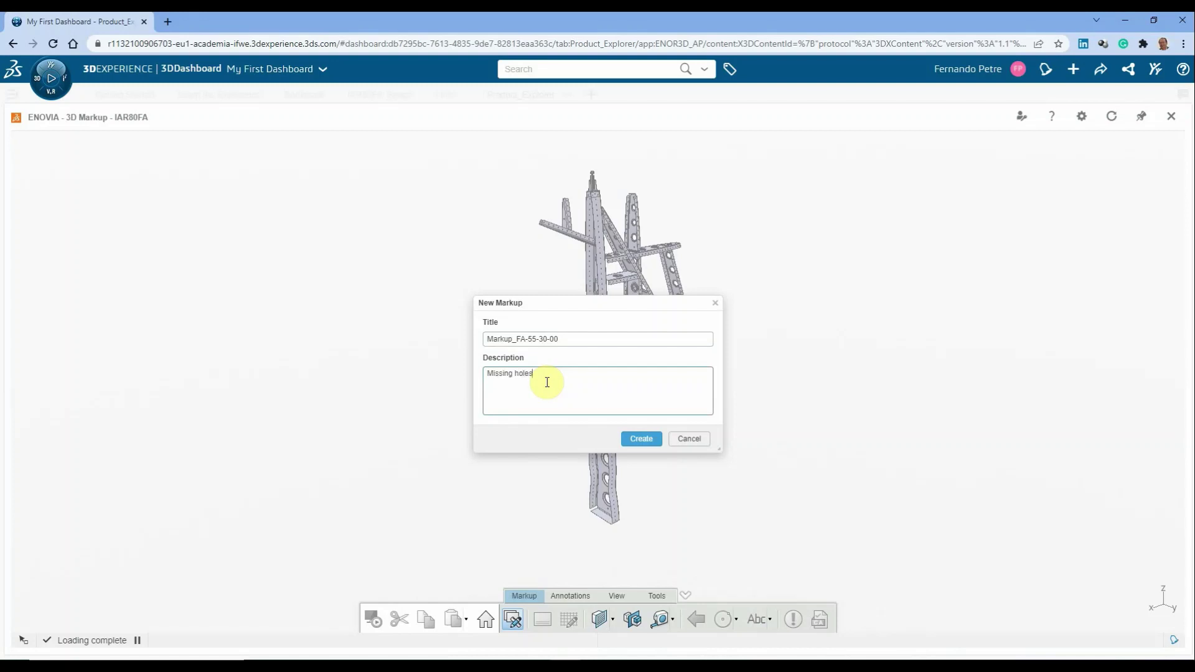
pyautogui.click(646, 443)
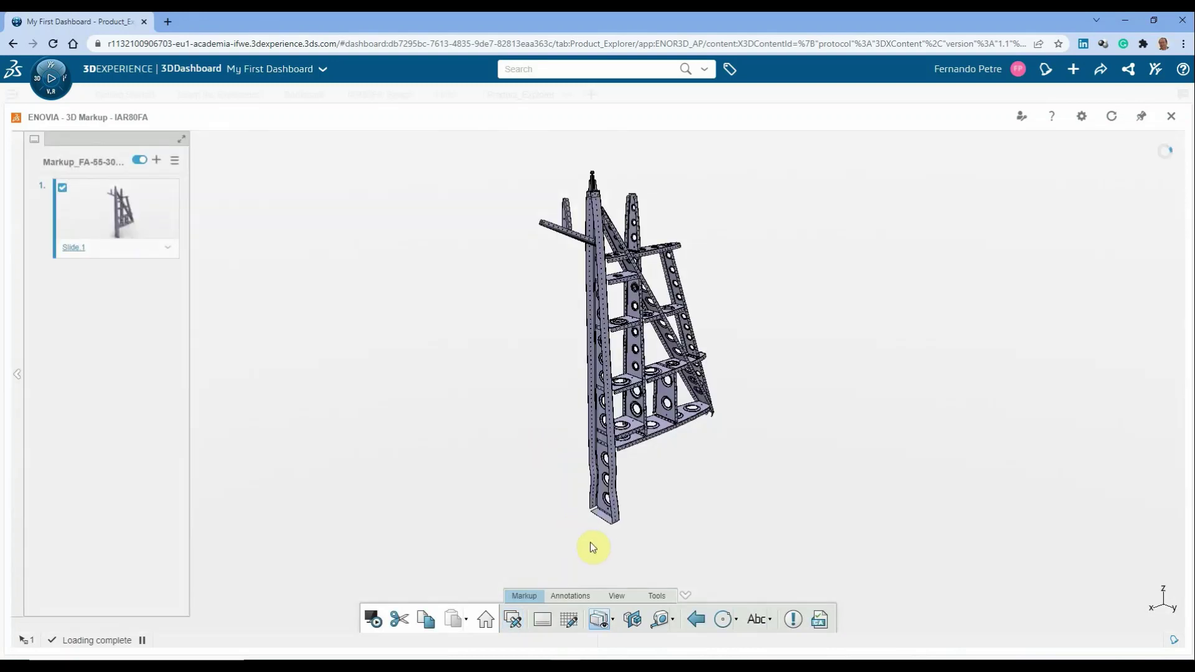
# Add an arrow whose head points at the bent flange on the lower end of the long spar
pyautogui.moveTo(608, 544); pyautogui.dragTo(781, 381, button='middle')
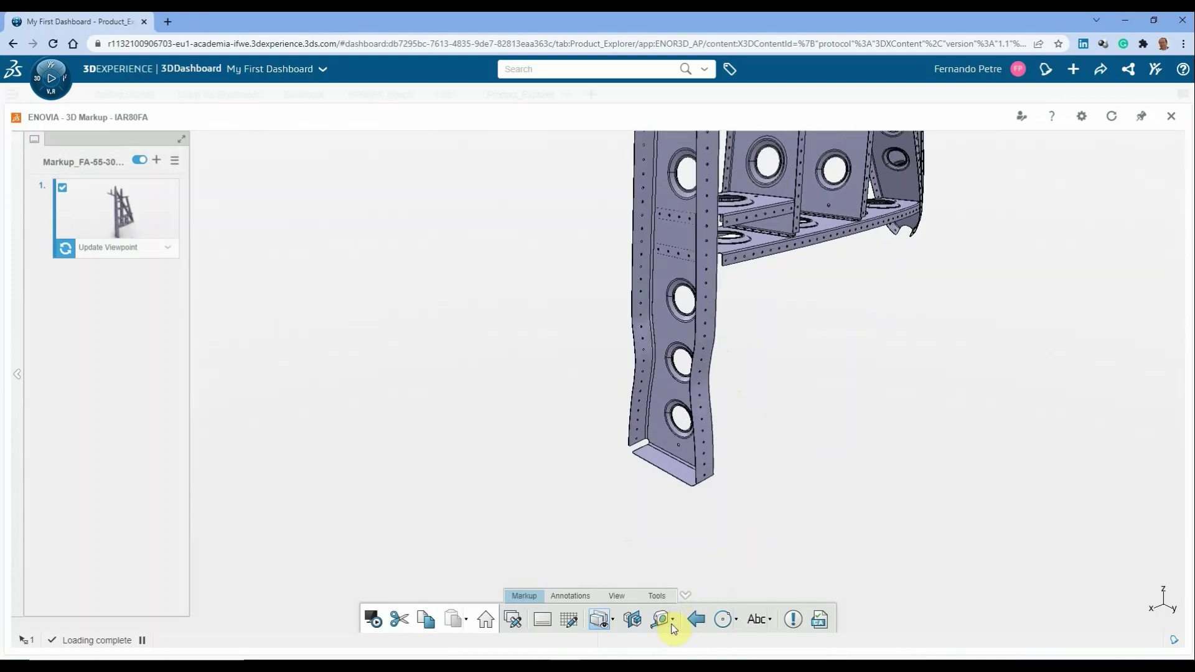
pyautogui.click(695, 618)
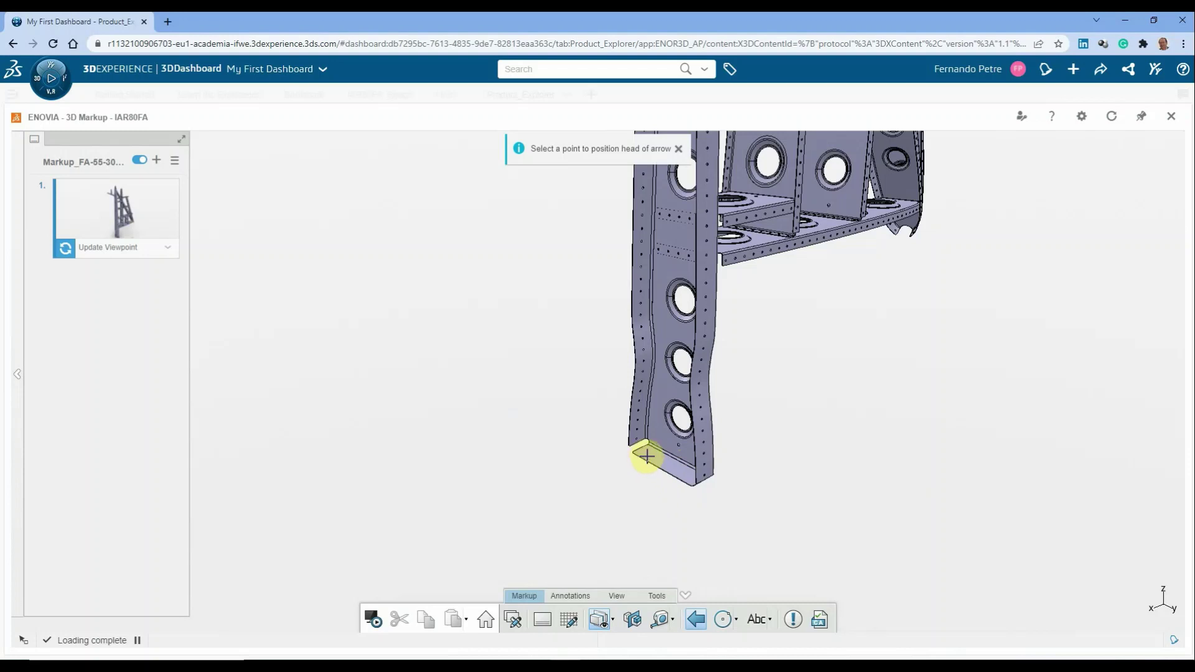
pyautogui.moveTo(645, 458); pyautogui.dragTo(602, 499)
pyautogui.click(601, 499)
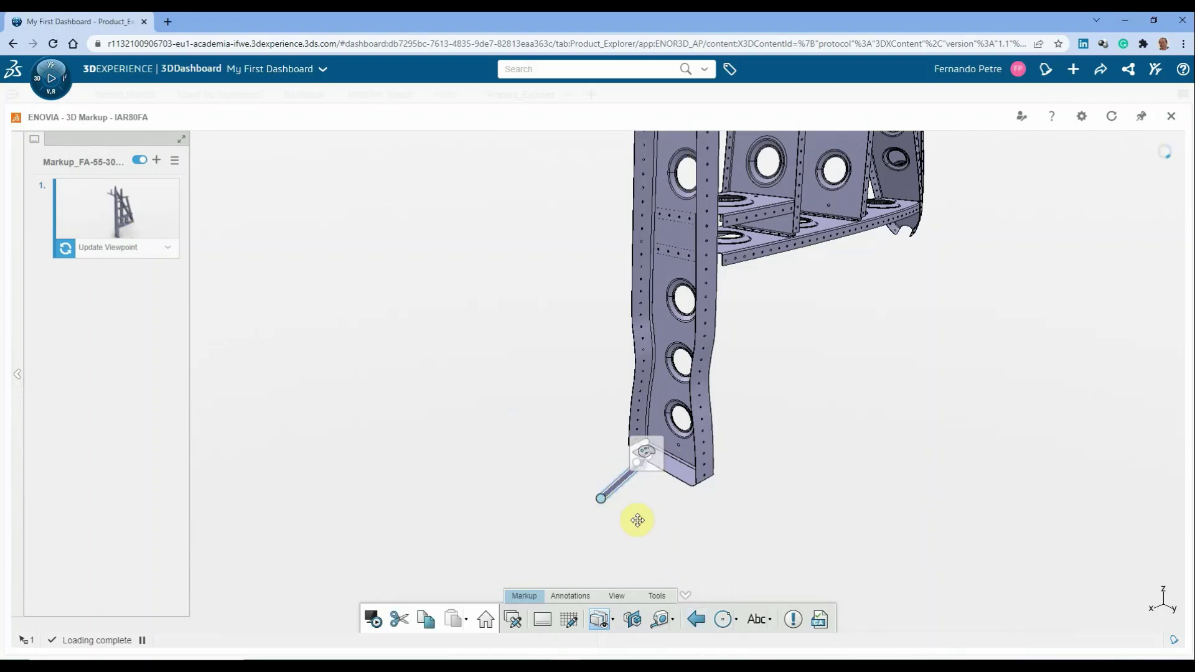
pyautogui.click(648, 528)
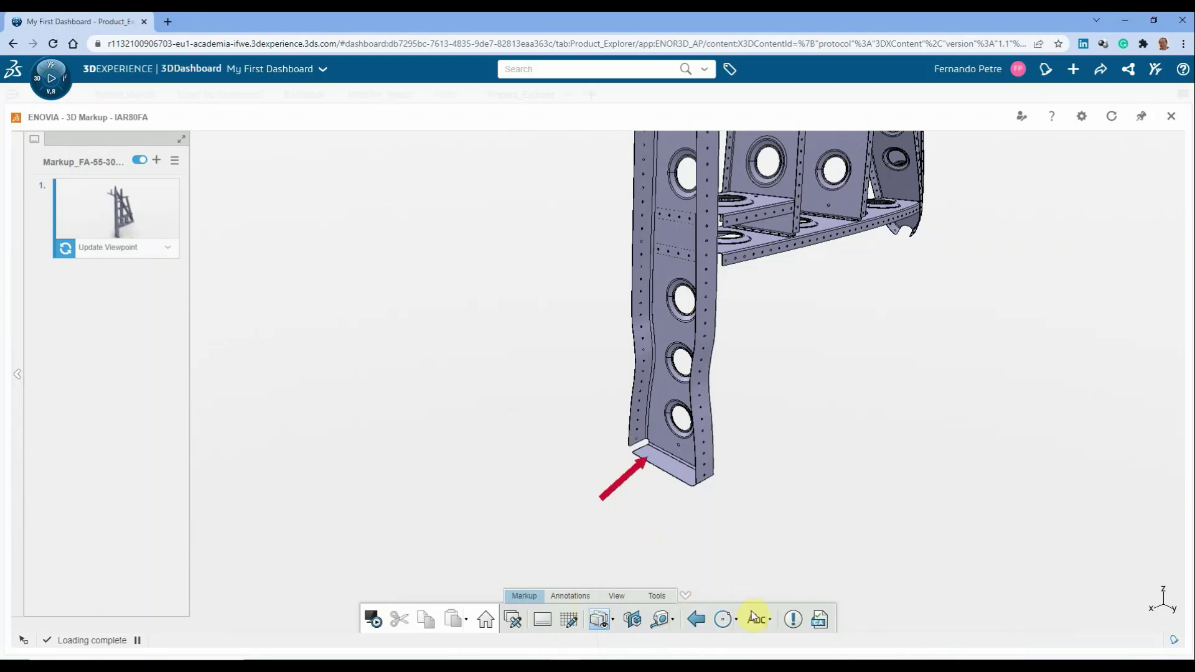
# Attach a text annotation reading "FA-55-30-01-001" to the spar's lower flange and place the label clear of the part
pyautogui.click(770, 622)
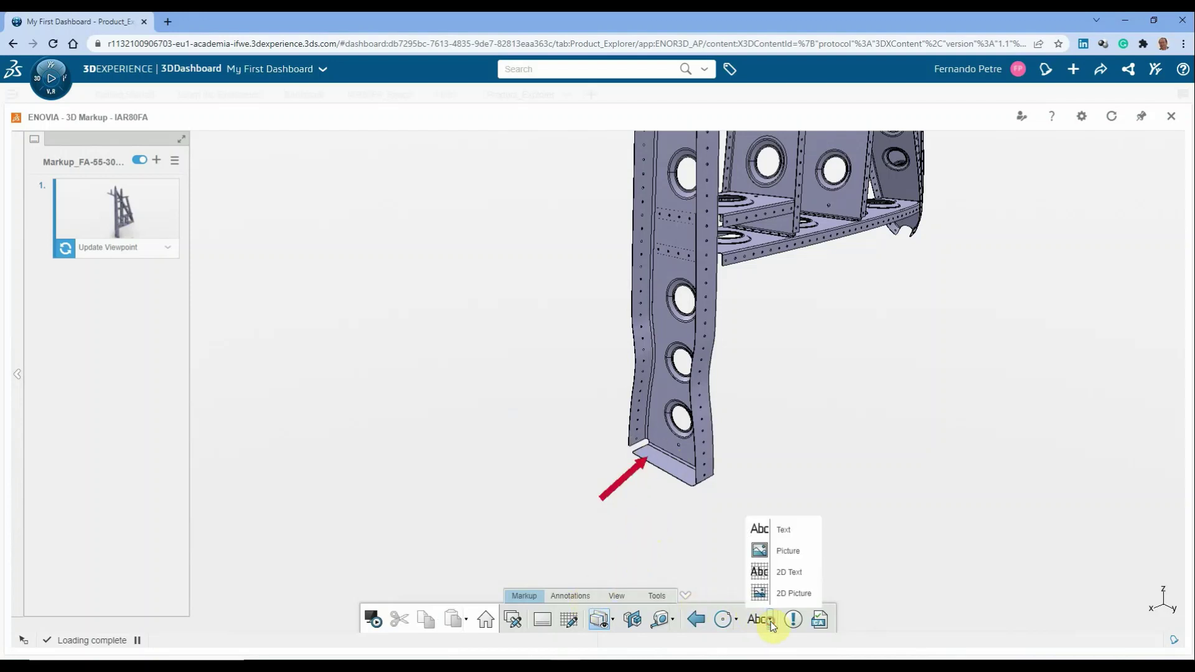
pyautogui.click(786, 532)
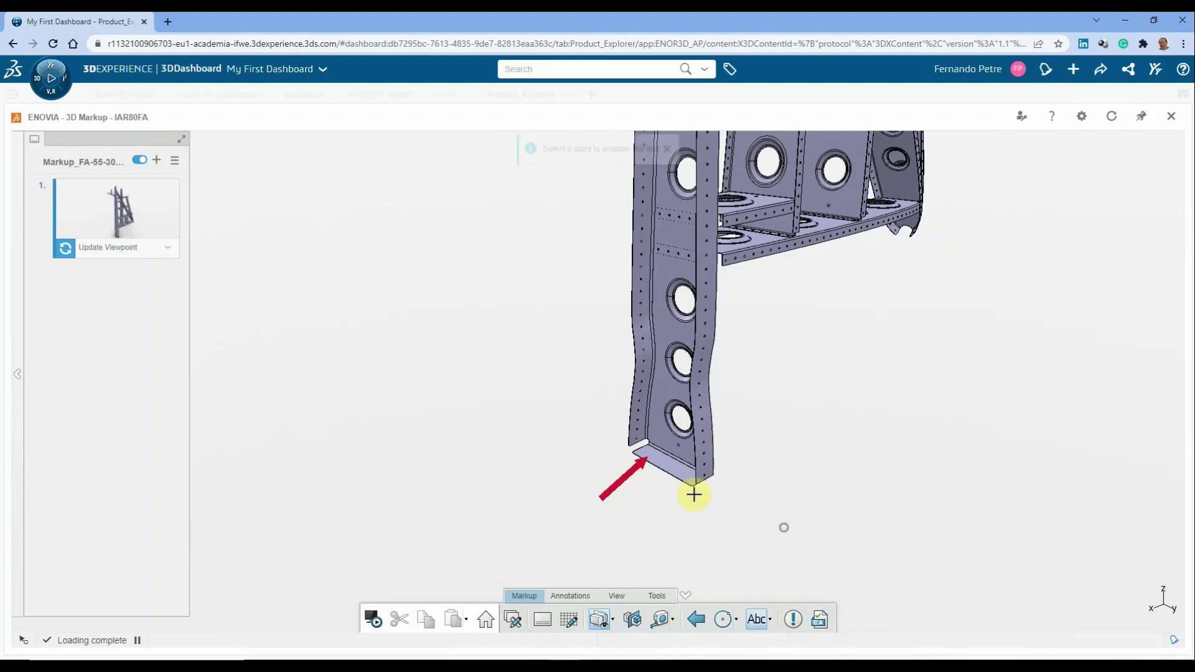
pyautogui.click(672, 466)
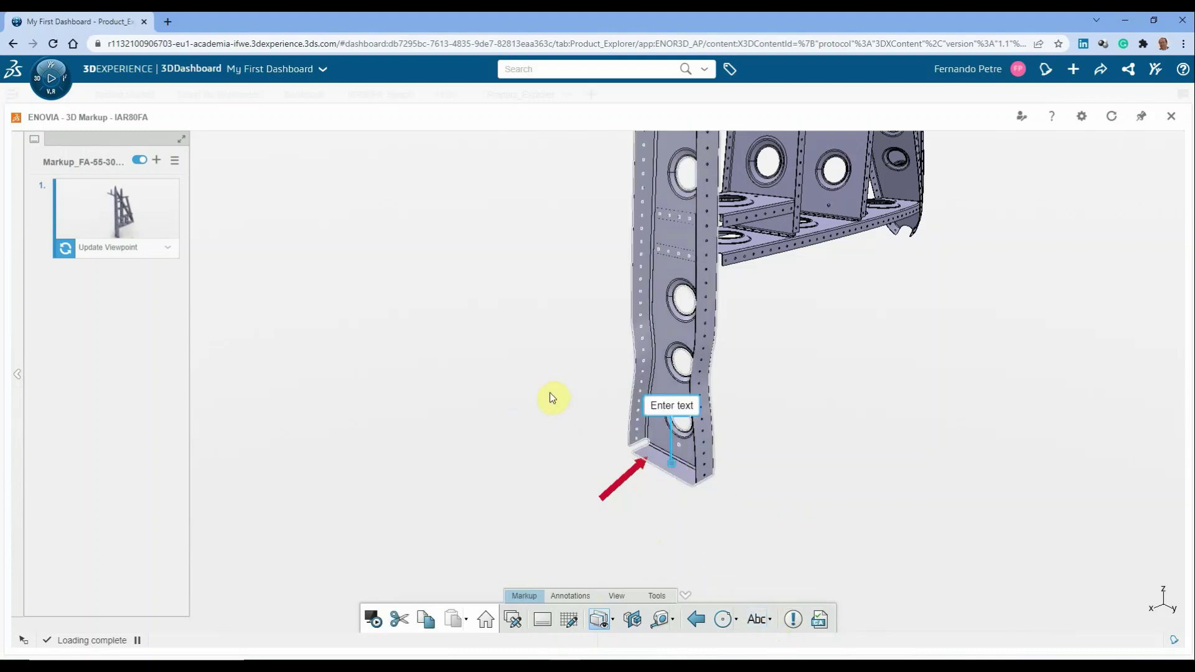
pyautogui.write('FA-55-30-01-001')
pyautogui.click(547, 390)
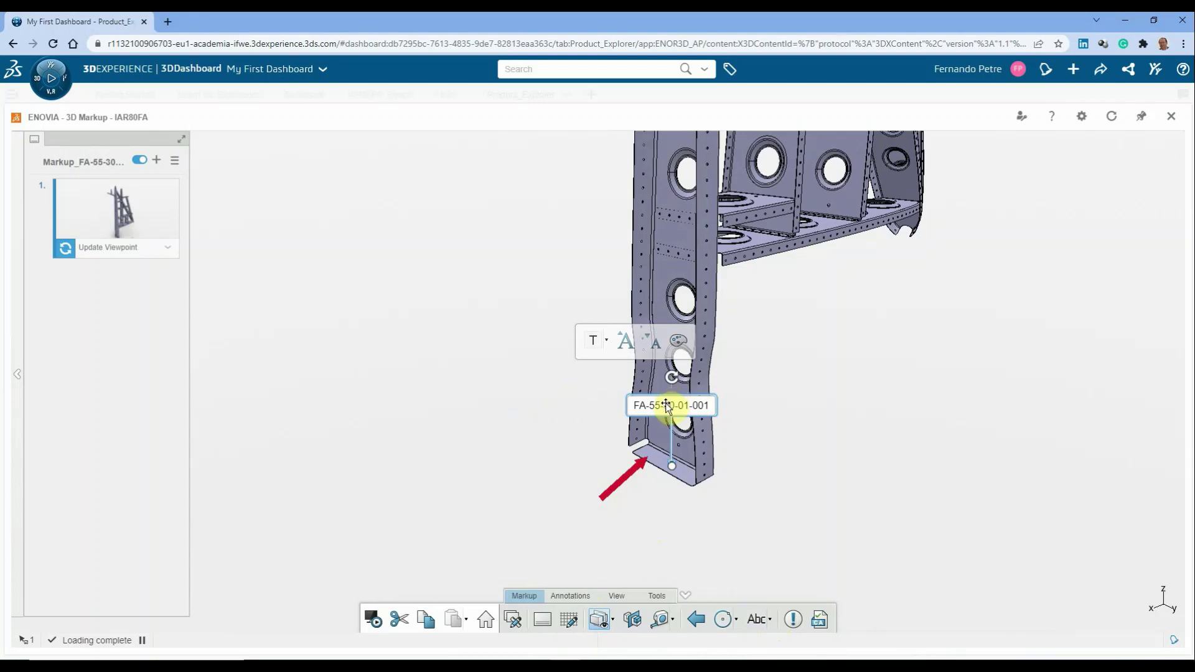
pyautogui.moveTo(666, 405); pyautogui.dragTo(534, 383)
pyautogui.click(543, 387)
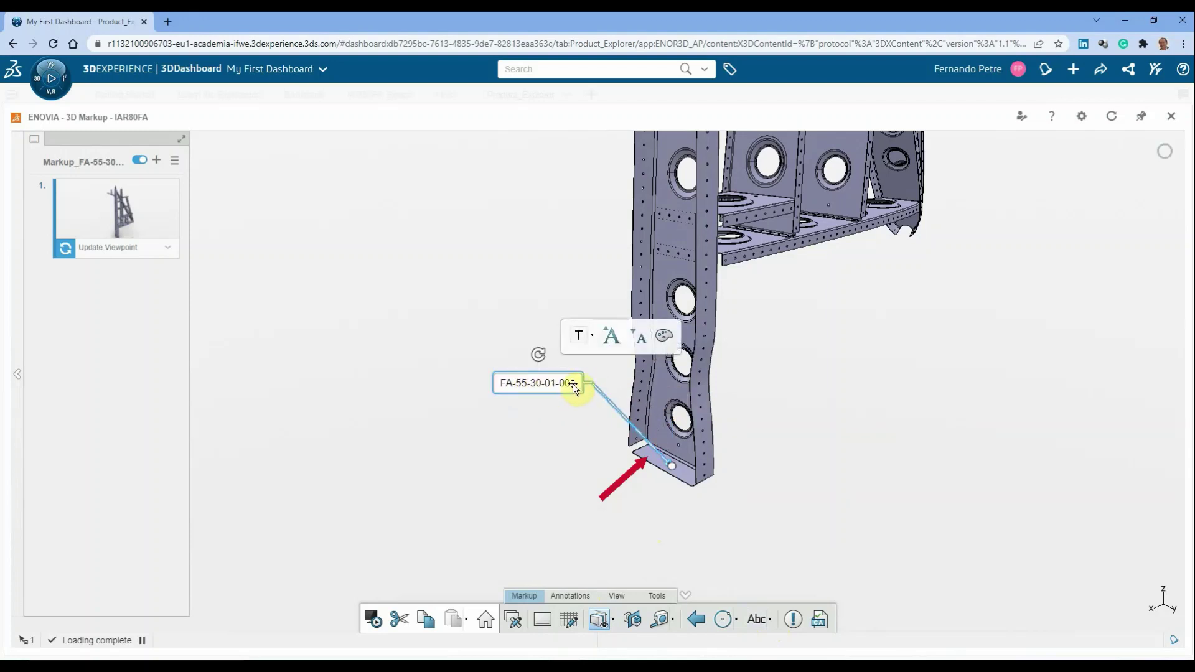
# Extend the label text to "FA-55-30-01-001 missing holes according to design manual" and move it away from the spar
pyautogui.doubleClick(570, 383)
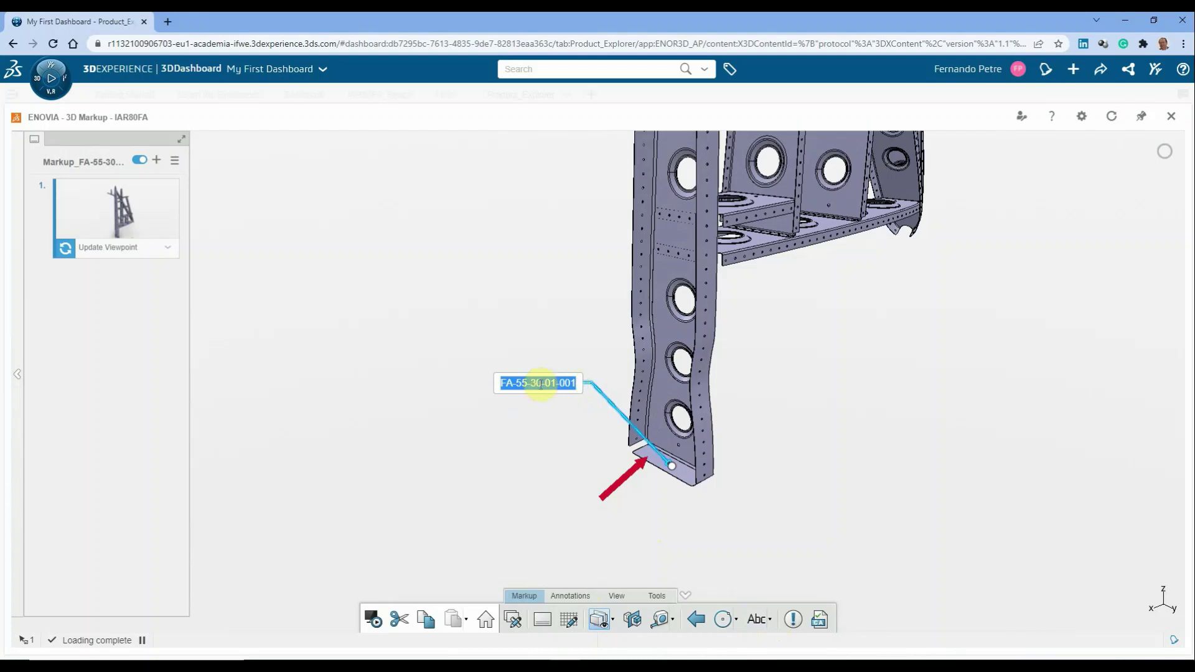
pyautogui.click(545, 387)
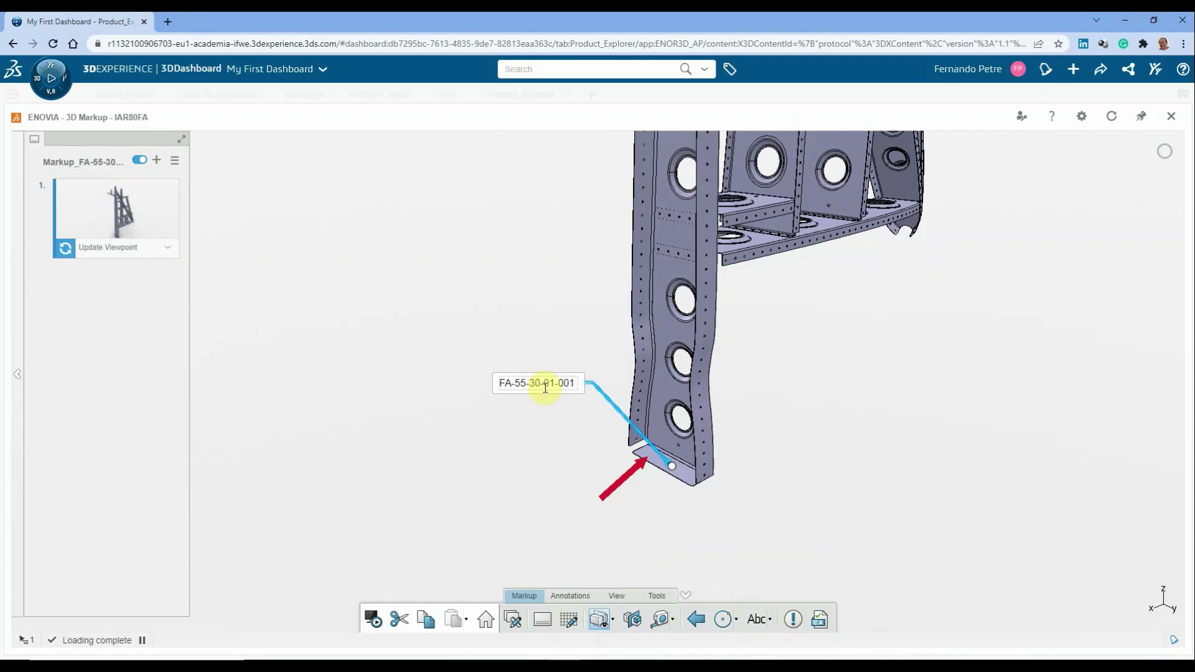
pyautogui.write('missing holes')
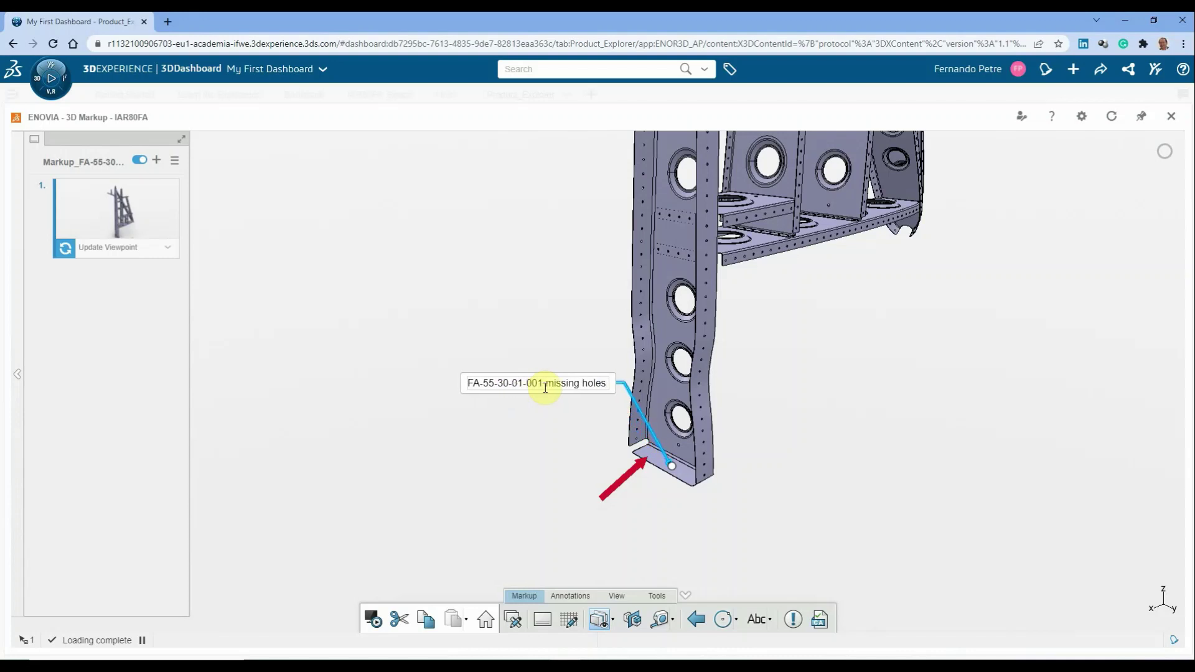
pyautogui.write(' accordin')
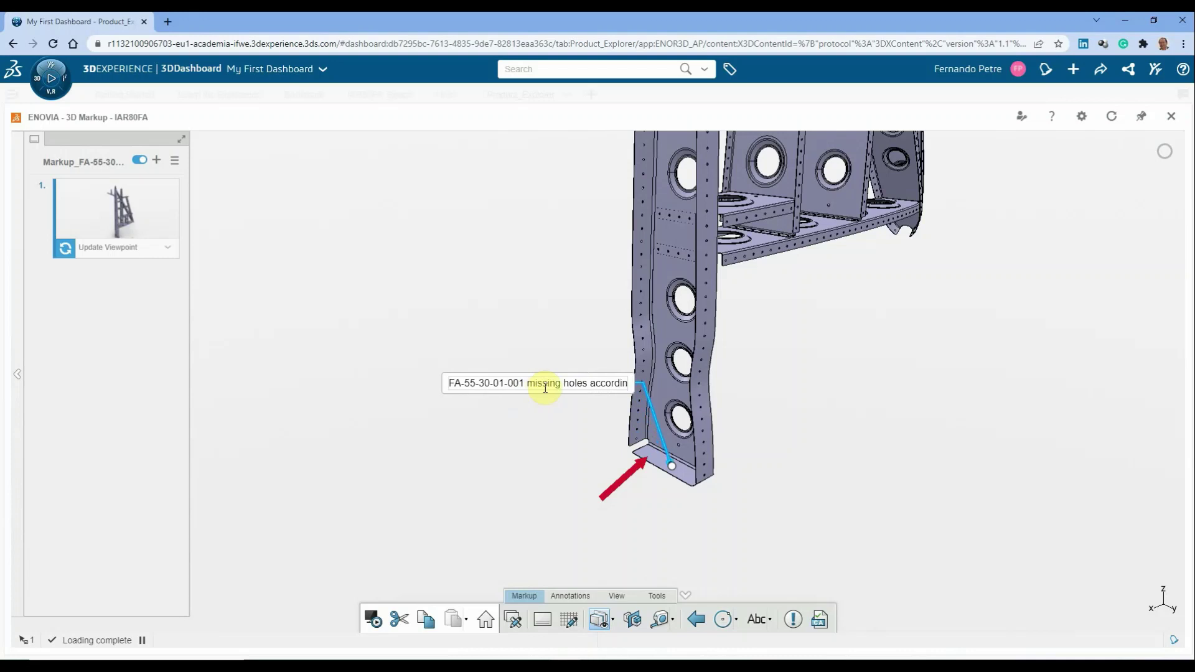
pyautogui.write('g to de')
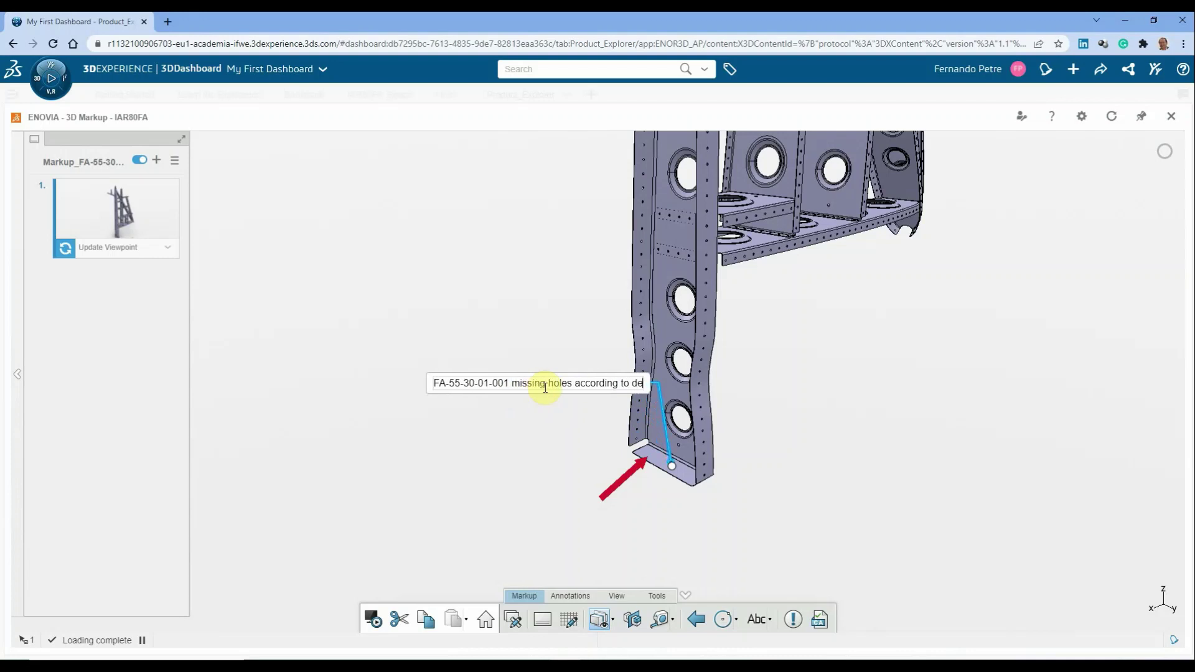
pyautogui.write('sign manual')
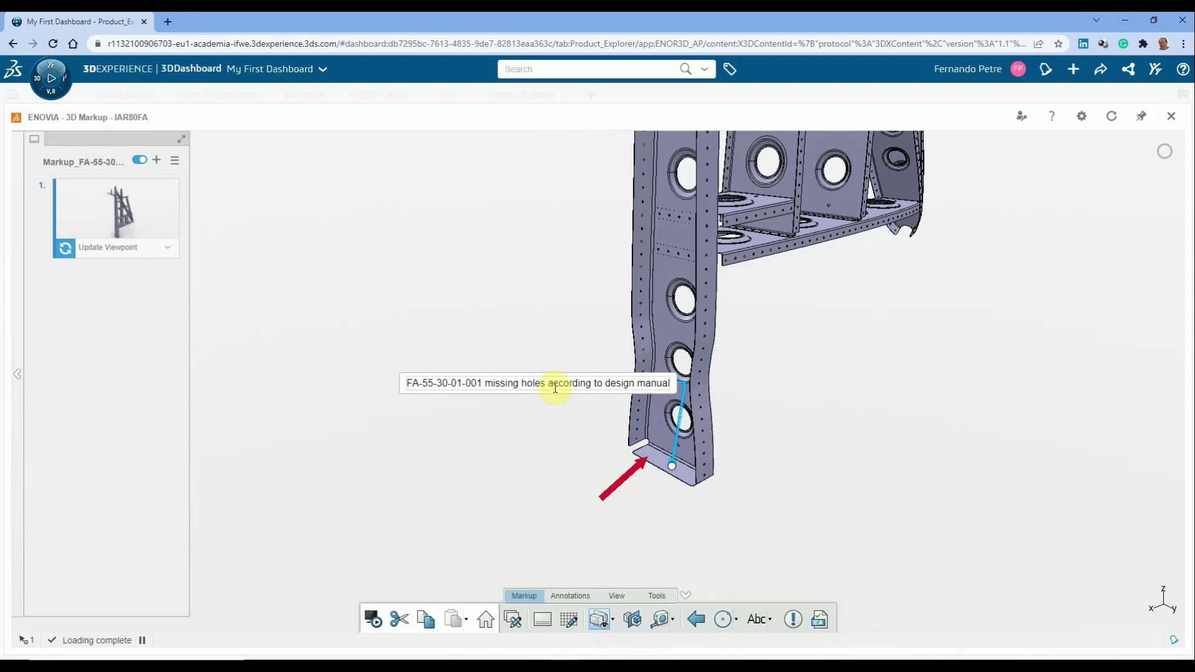
pyautogui.click(550, 408)
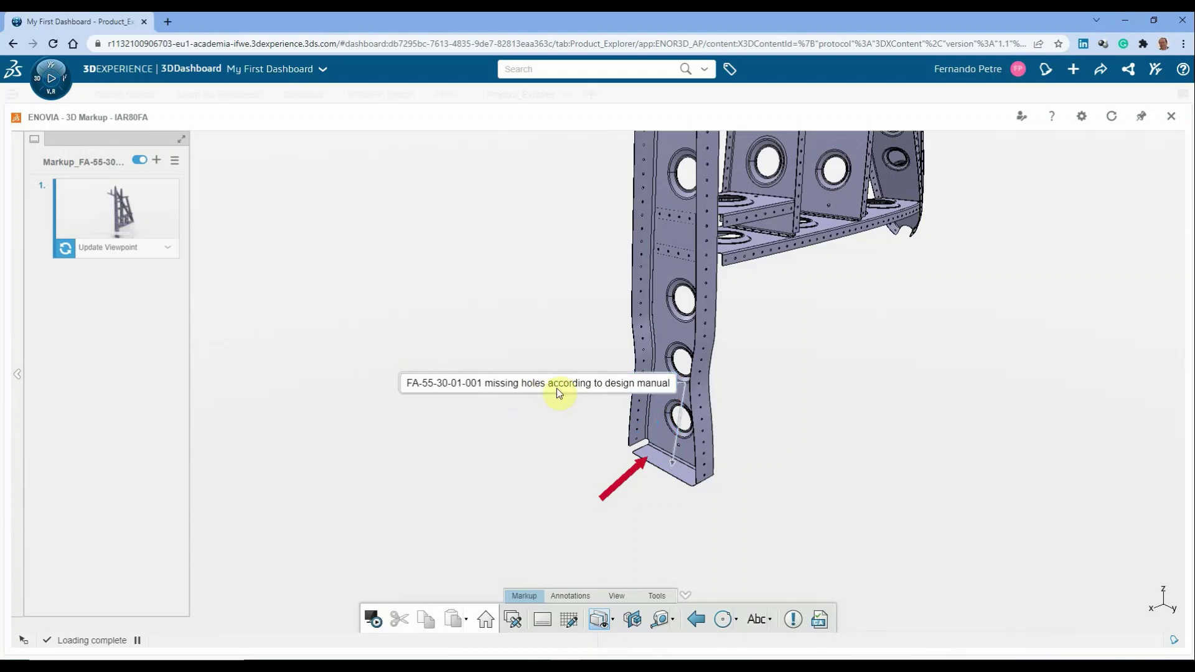
pyautogui.moveTo(559, 385); pyautogui.dragTo(483, 383)
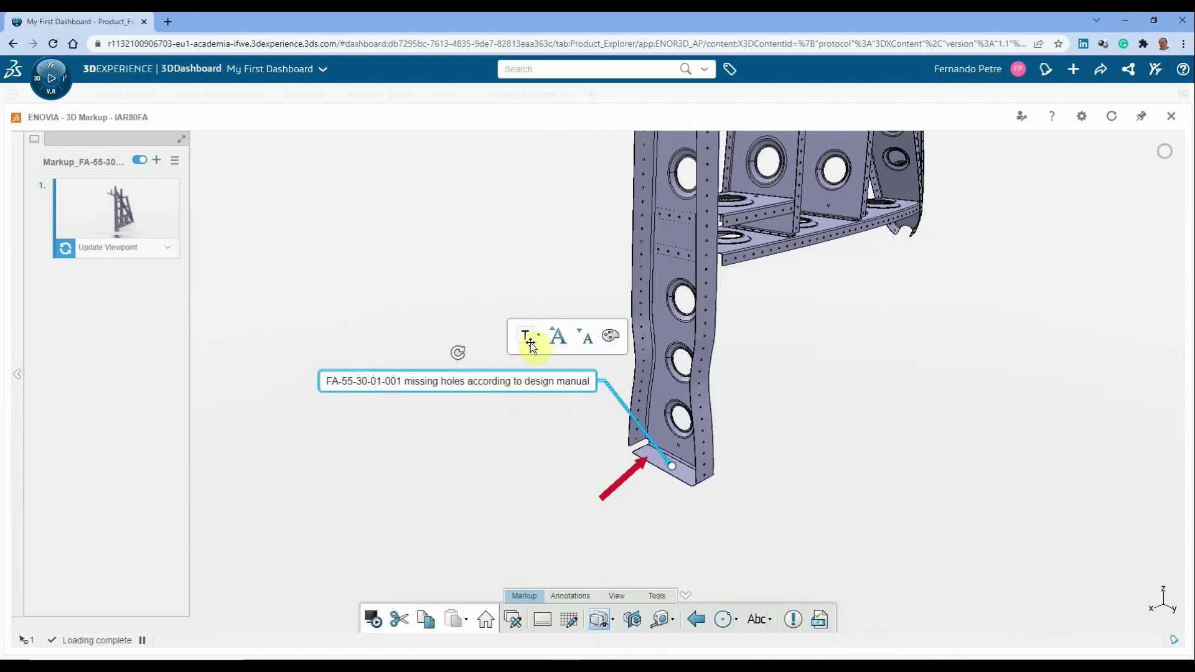
# Apply the Warning style to the missing-holes text annotation
pyautogui.click(538, 338)
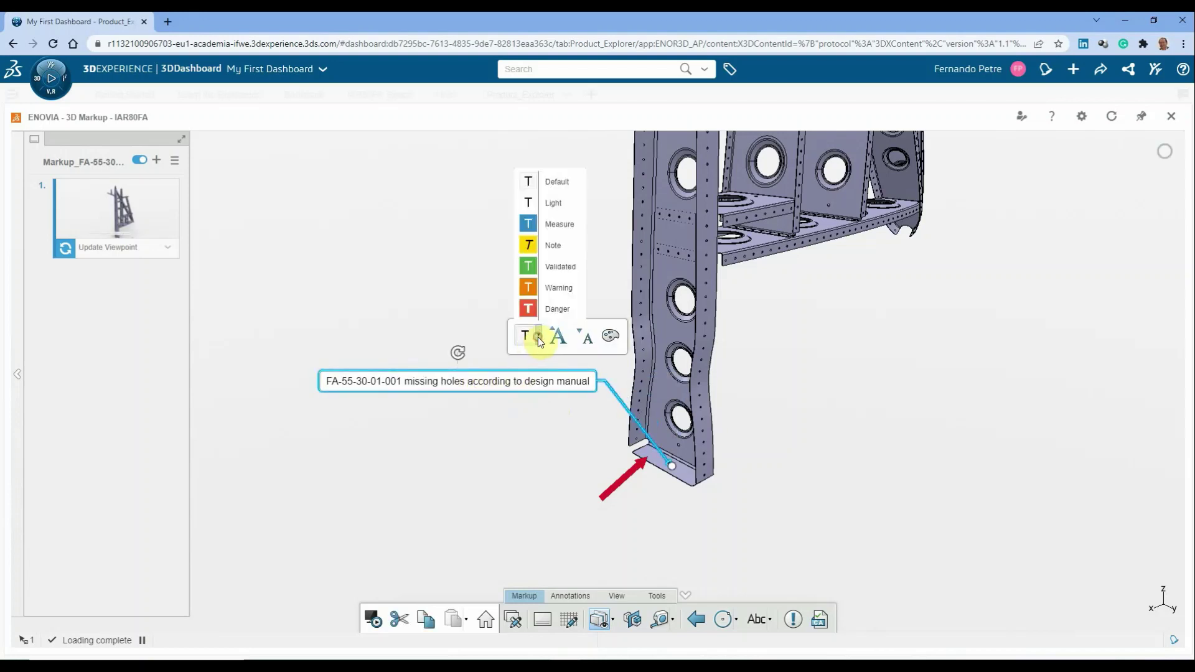
pyautogui.click(566, 290)
pyautogui.click(539, 439)
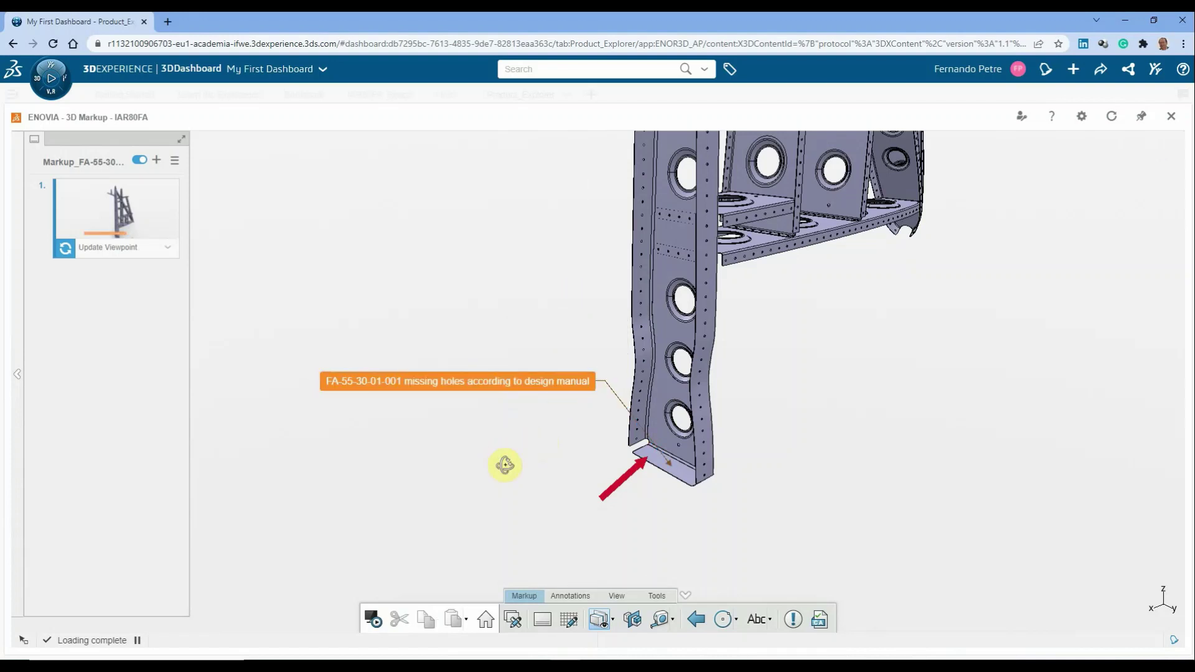
# Update Slide 1's viewpoint to a closer view of the annotated spar end and add a second slide to the markup
pyautogui.moveTo(561, 468); pyautogui.dragTo(613, 387, button='middle')
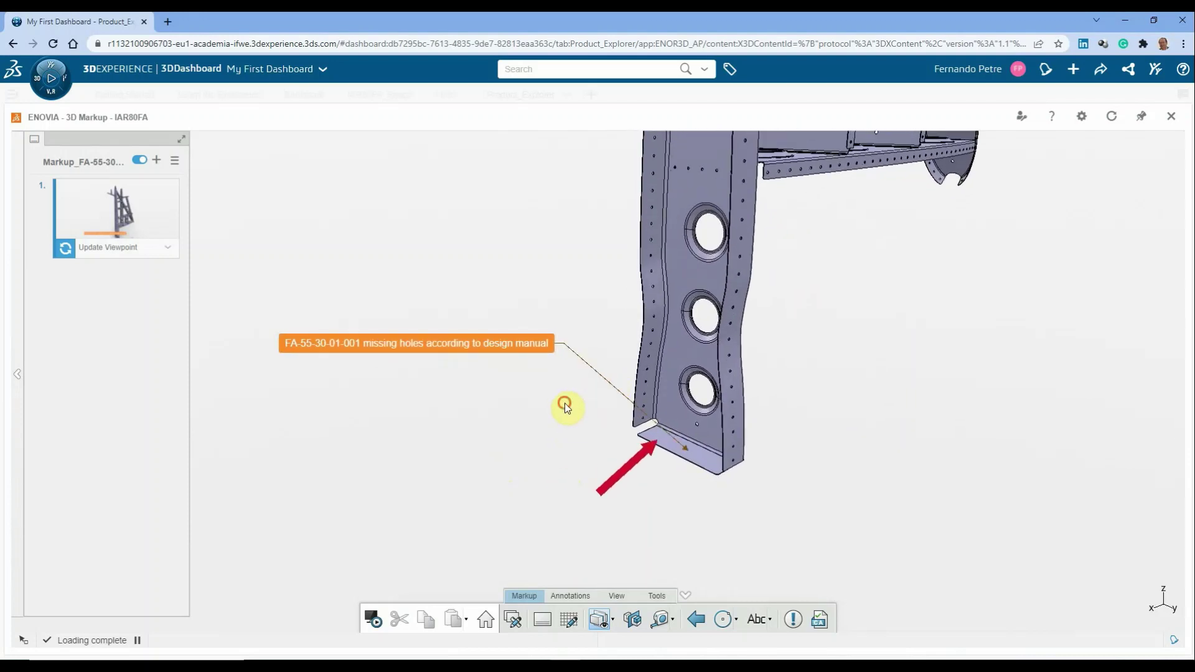
pyautogui.click(96, 247)
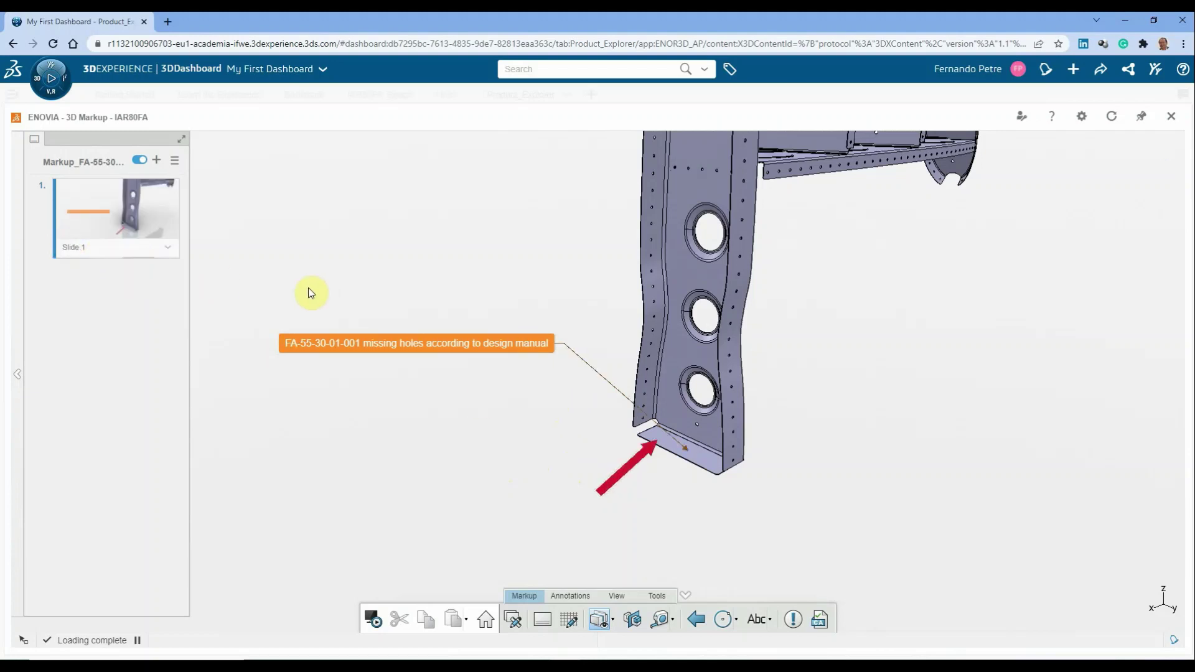
pyautogui.click(157, 161)
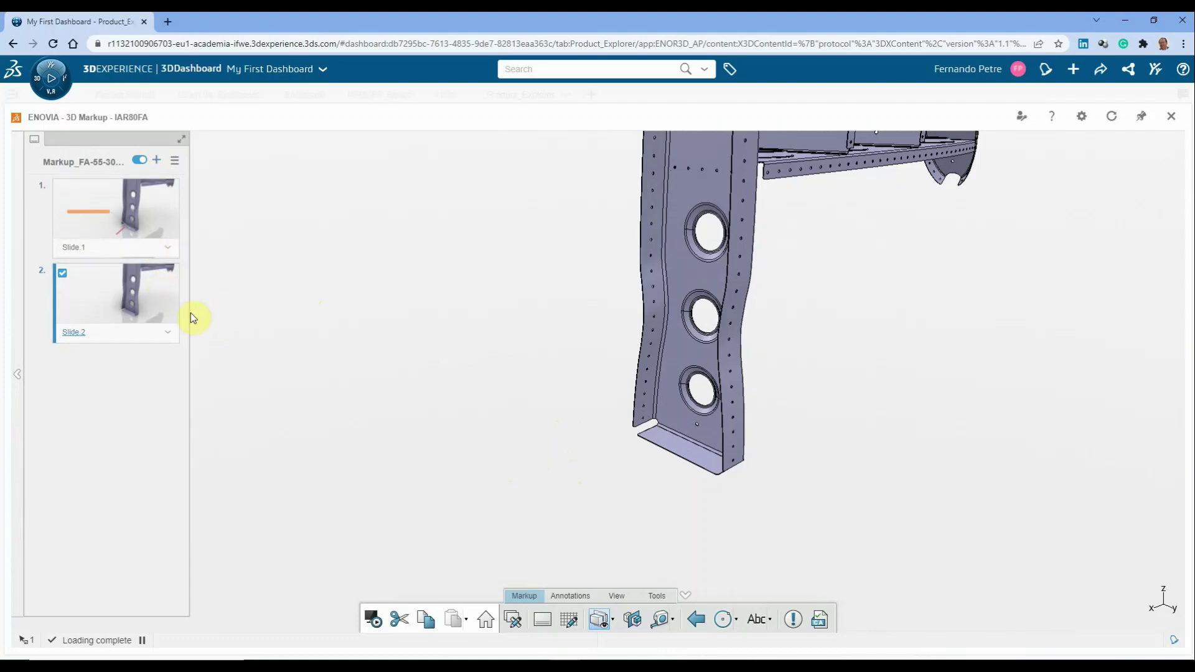
# Draw an arrow on Slide 2 with its head at the joint between the projecting channel bracket and the spar
pyautogui.moveTo(369, 307); pyautogui.dragTo(364, 555, button='middle')
pyautogui.moveTo(494, 329); pyautogui.dragTo(456, 480, button='middle')
pyautogui.moveTo(466, 356); pyautogui.dragTo(606, 435, button='middle')
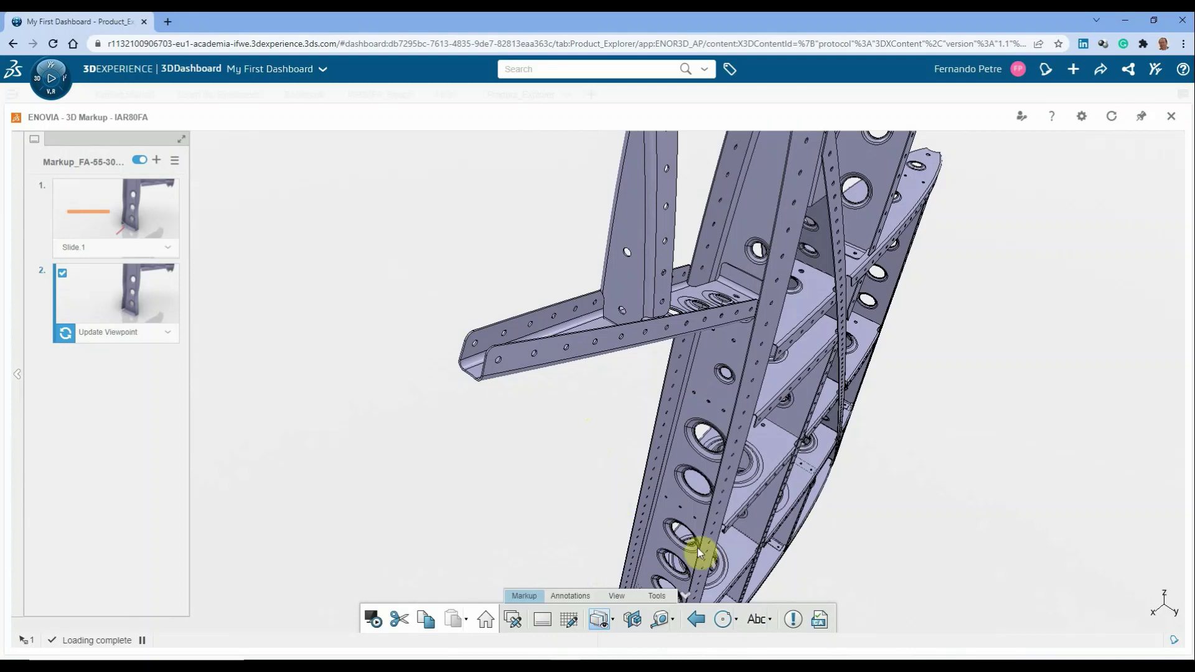
pyautogui.click(696, 620)
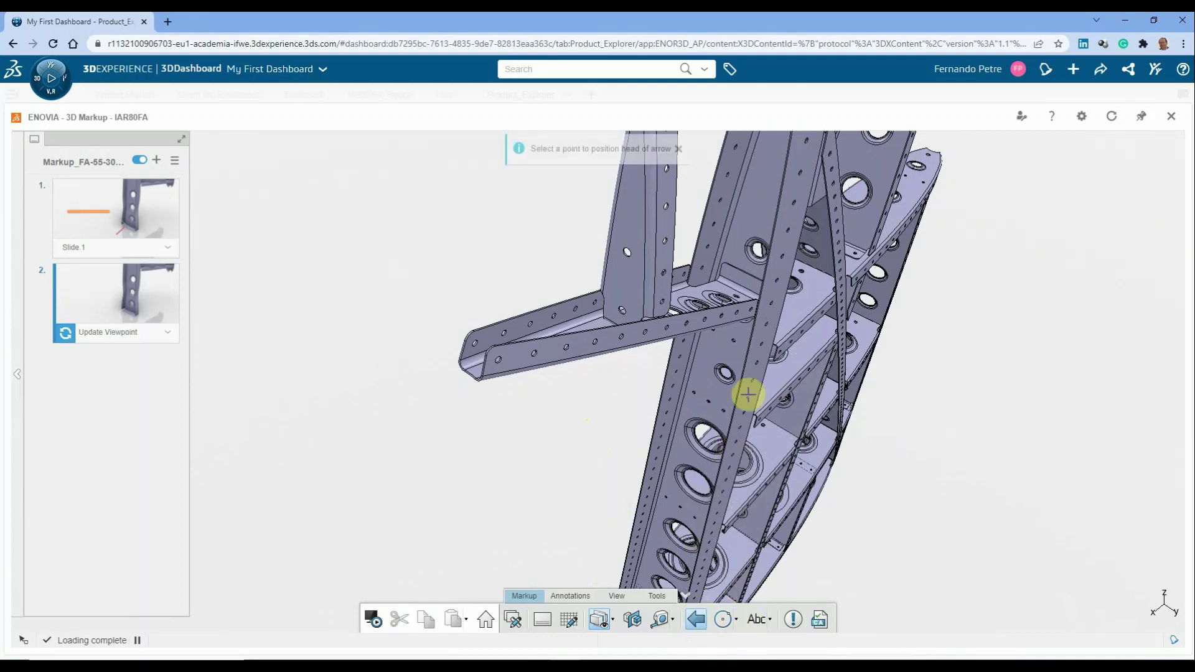
pyautogui.moveTo(743, 282); pyautogui.dragTo(647, 373)
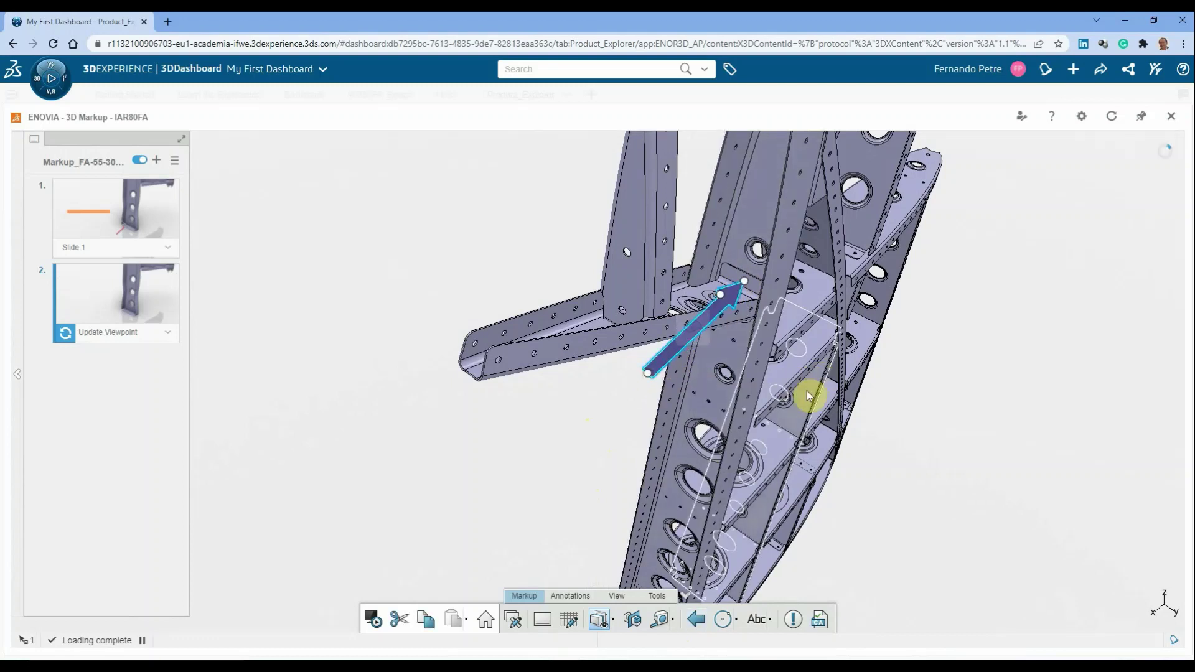
# Attach a text annotation reading "FA-55-30-00-003" near the arrowhead and place the label clear of the joint
pyautogui.click(758, 618)
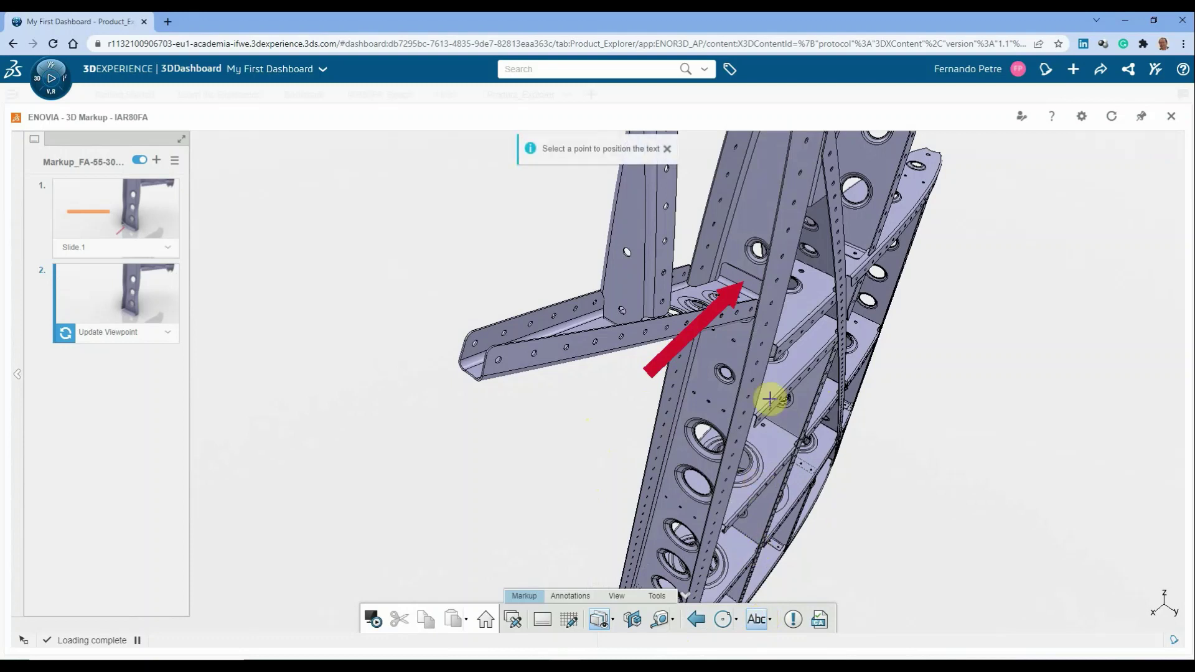
pyautogui.click(730, 275)
pyautogui.write('FA-55-30-00-00')
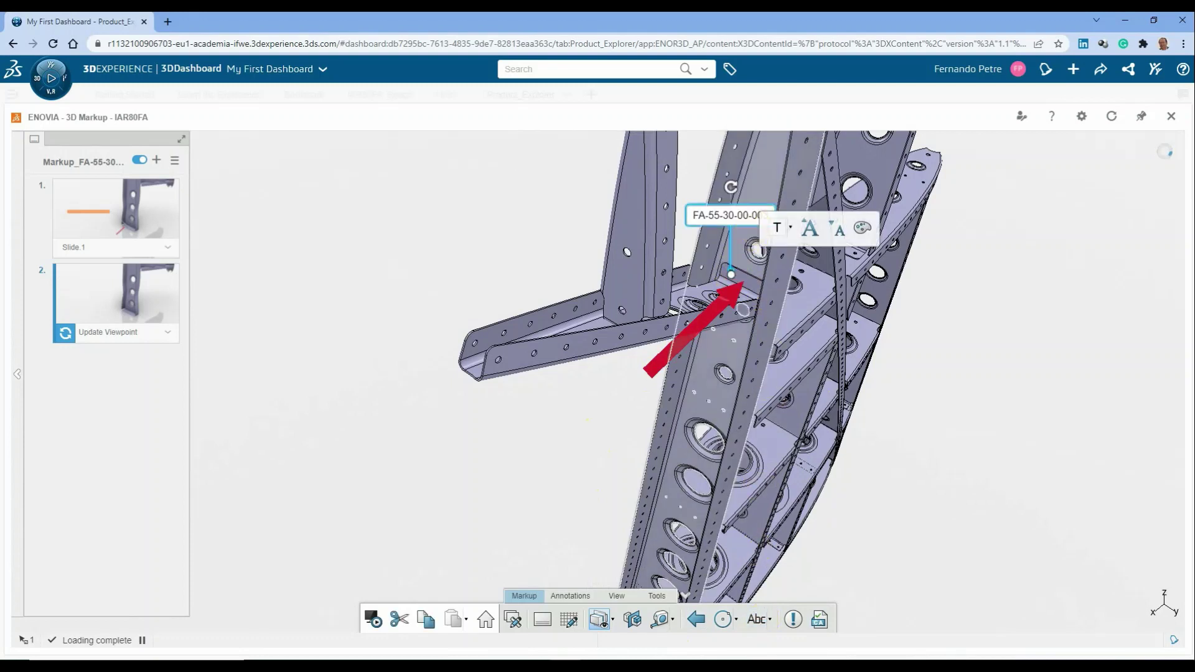
pyautogui.moveTo(734, 217); pyautogui.dragTo(473, 226)
# Extend the label text to "FA-55-30-00-003 missing holes according to design manual"
pyautogui.doubleClick(474, 221)
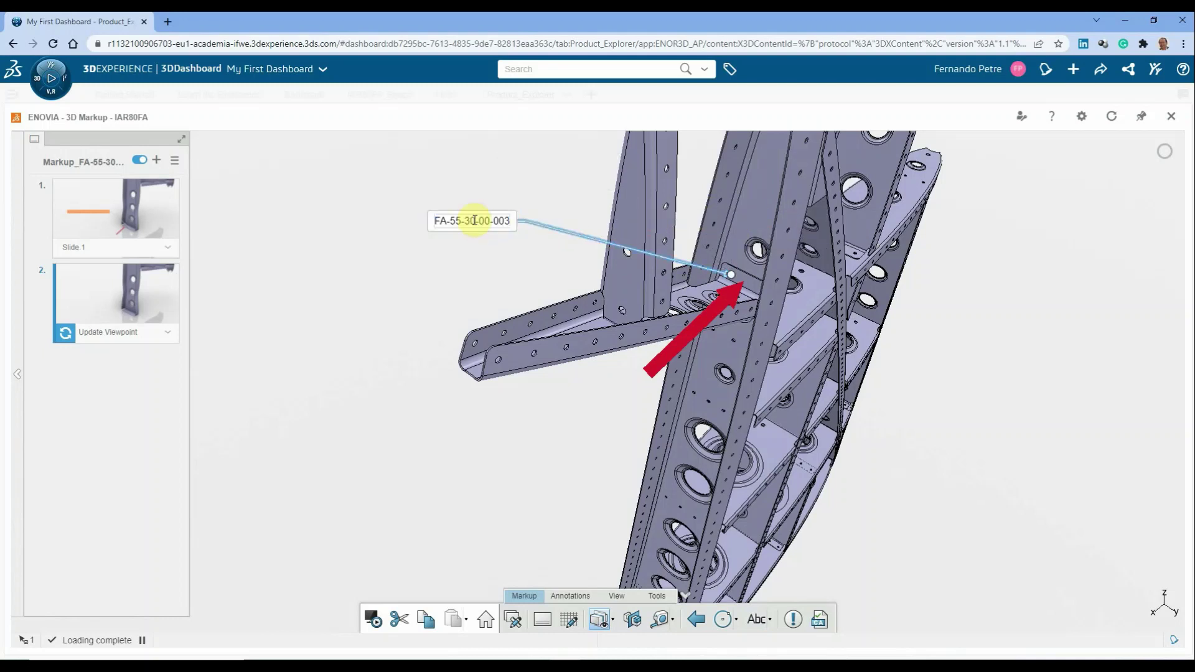
pyautogui.write('mis')
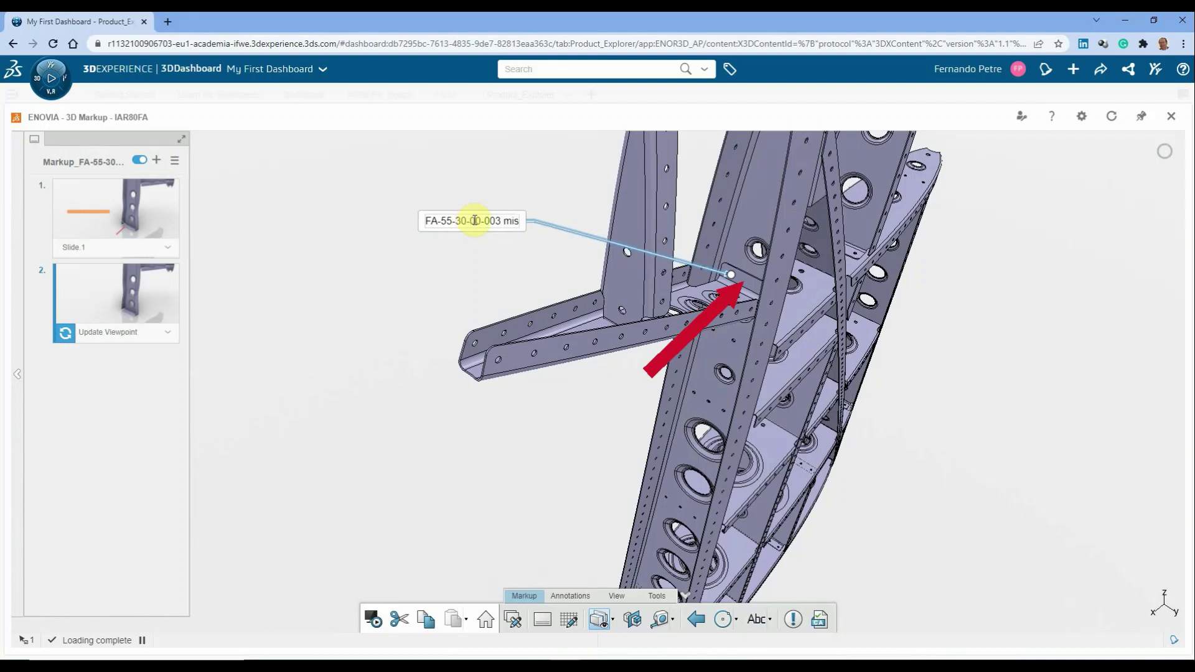
pyautogui.write('sing holes')
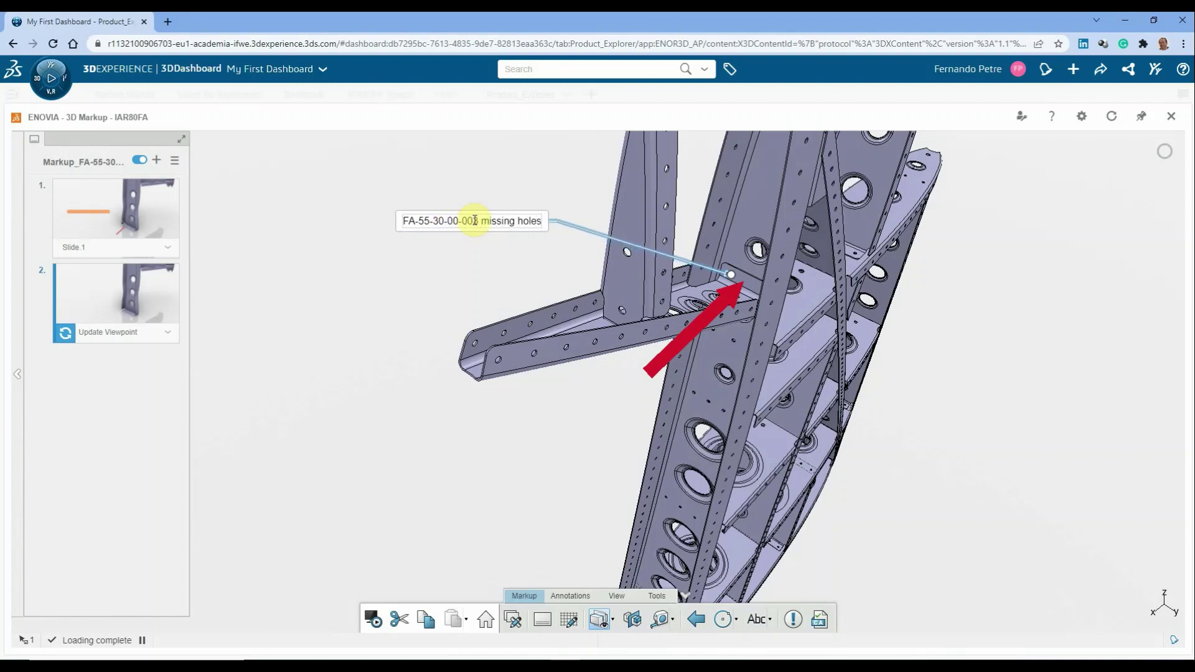
pyautogui.write(' acc')
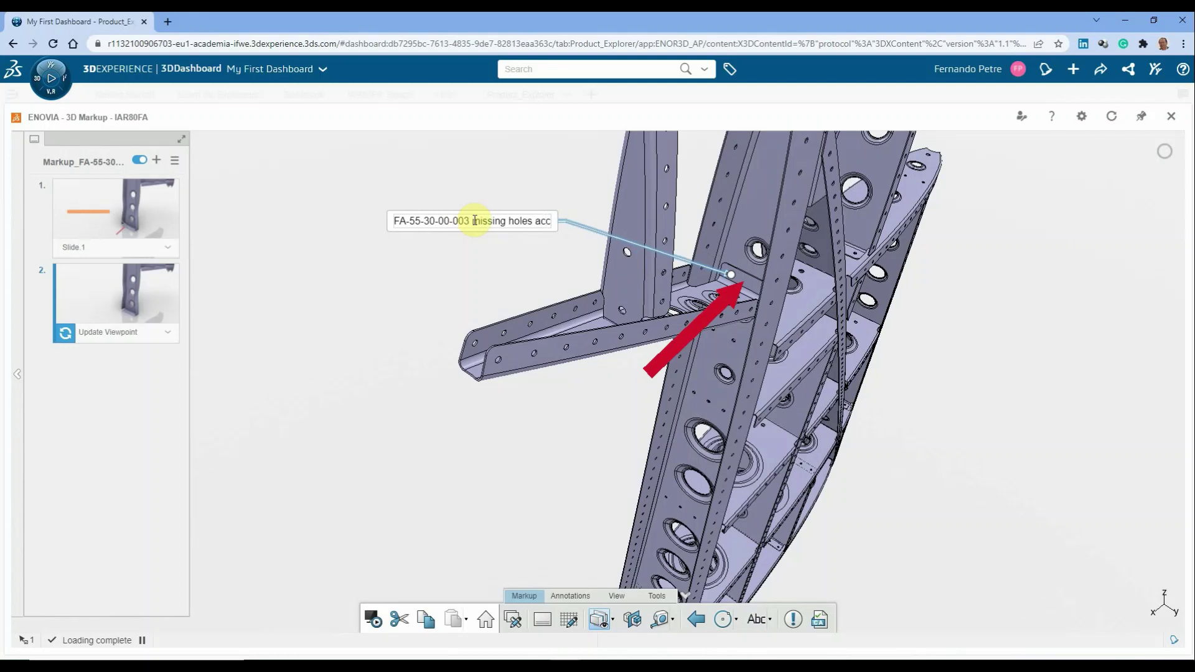
pyautogui.write('ording t')
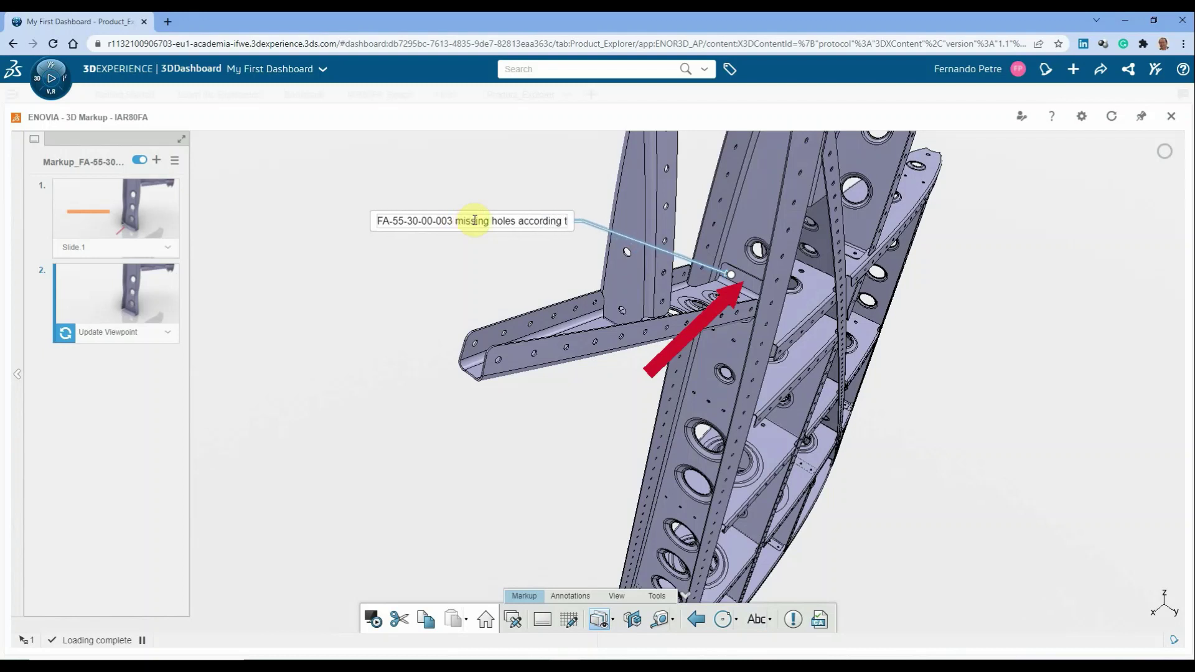
pyautogui.write('o design m')
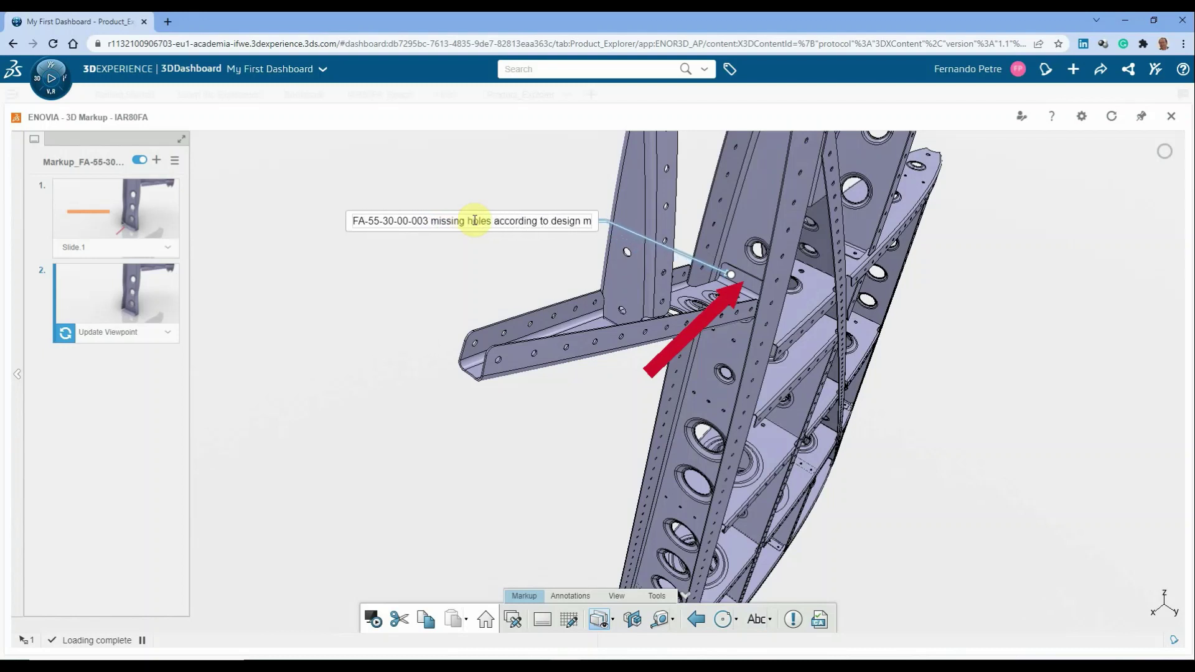
pyautogui.write('anual')
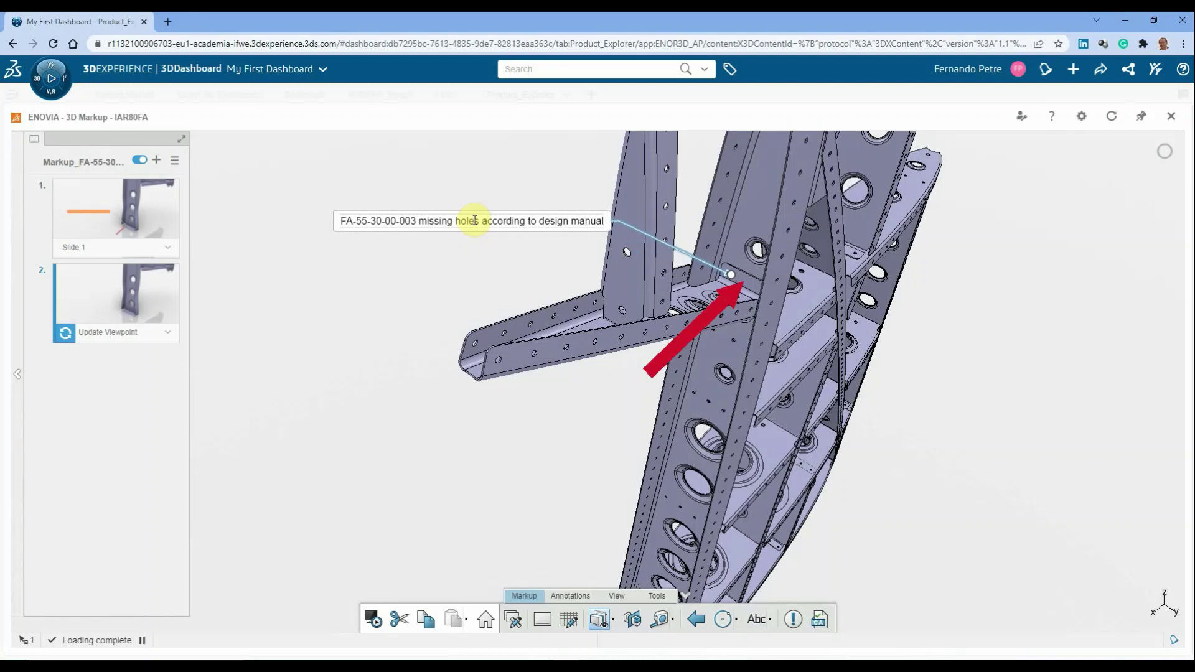
pyautogui.click(472, 244)
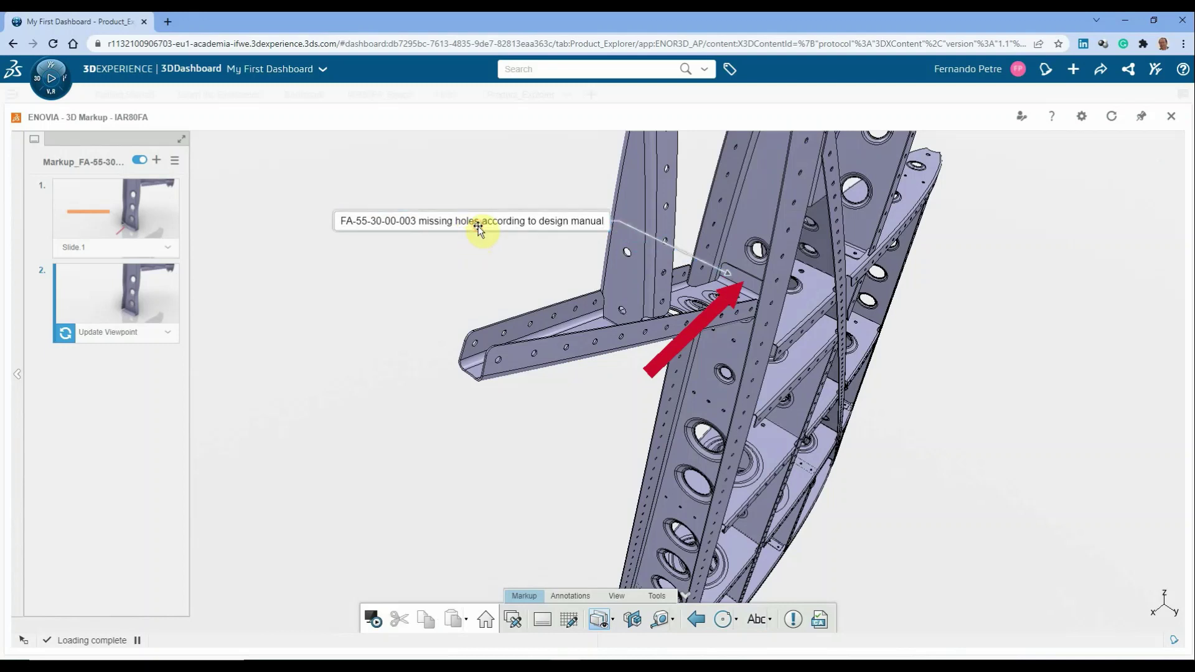
# Apply the Warning style to the FA-55-30-00-003 annotation and update Slide 2's viewpoint
pyautogui.click(478, 228)
pyautogui.click(537, 180)
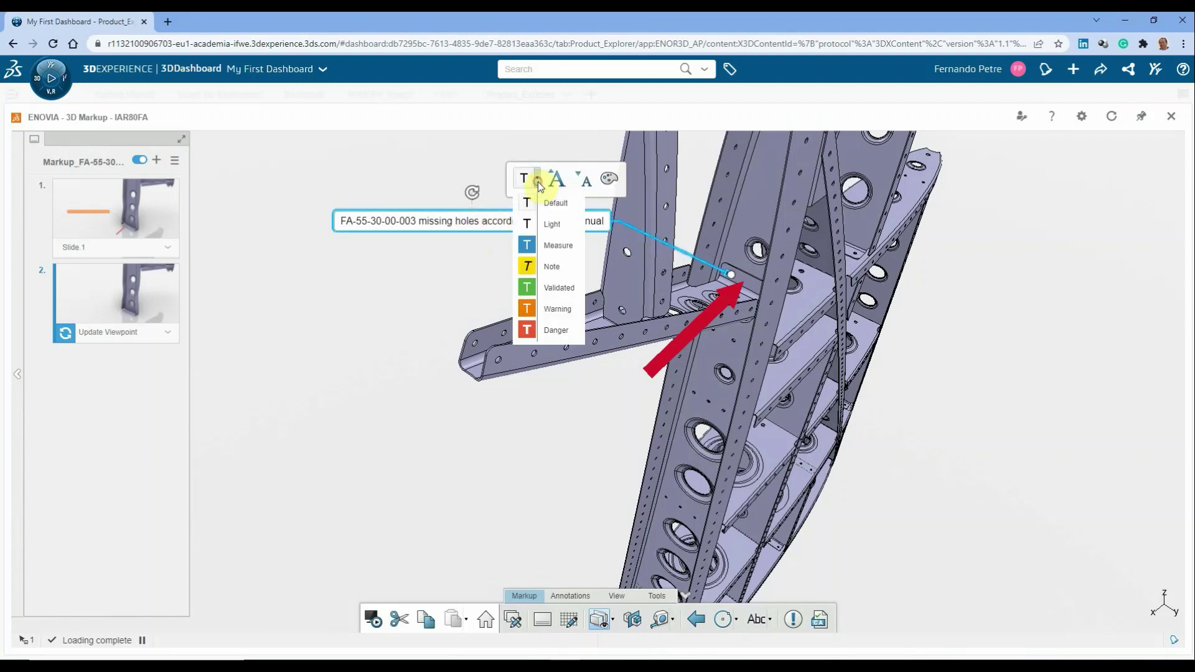
pyautogui.click(549, 311)
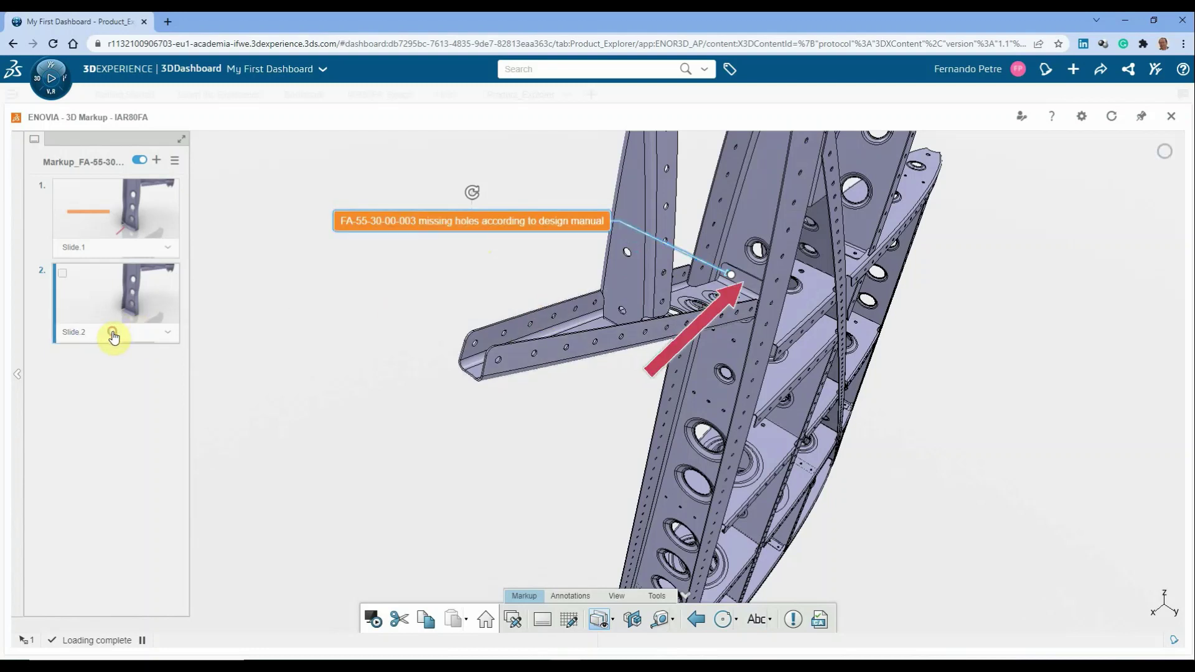
pyautogui.click(343, 334)
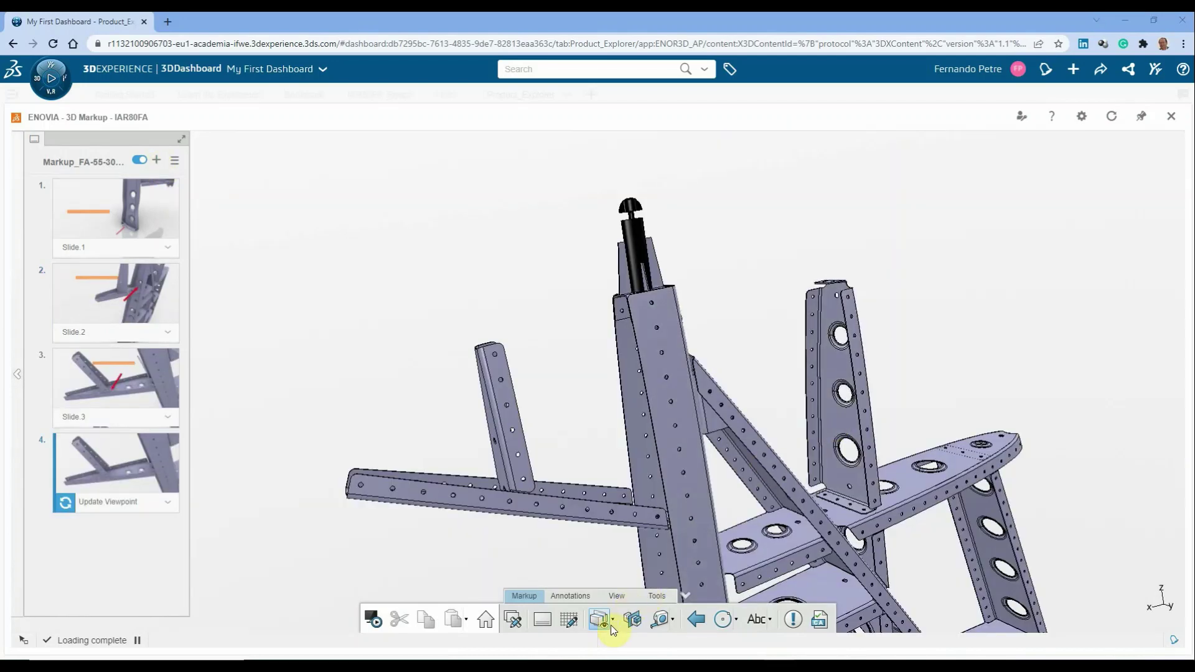
# Section the assembly on Slide 4 to expose the spar holes beside the diagonal brace's gusset
pyautogui.click(613, 624)
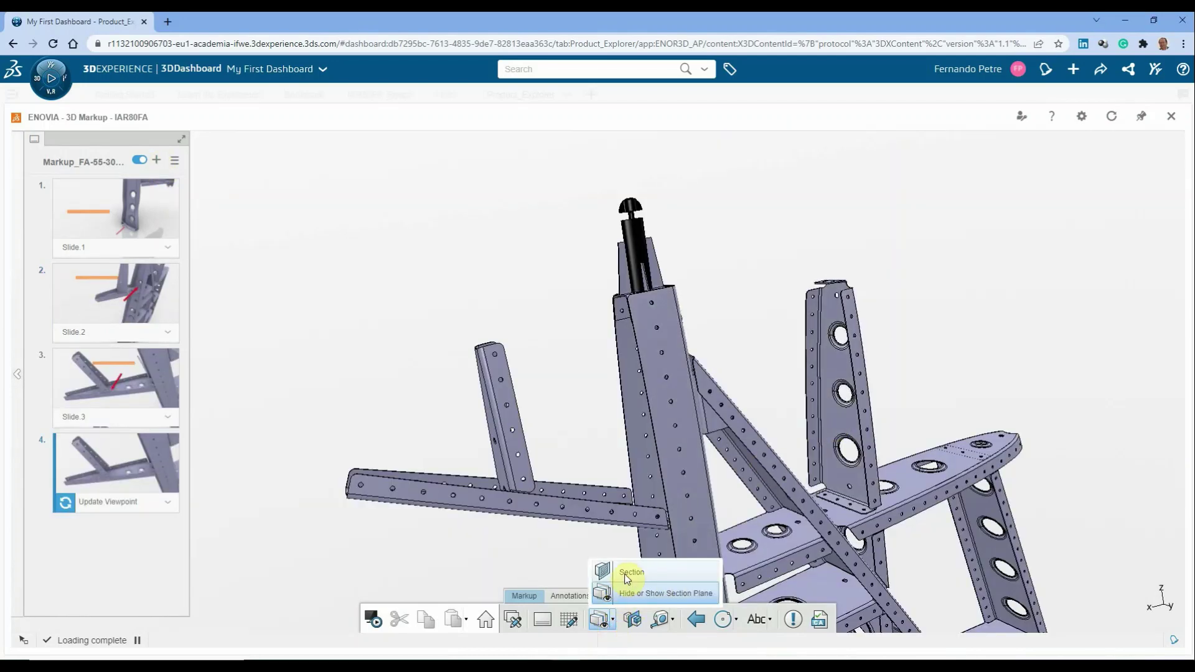
pyautogui.click(625, 572)
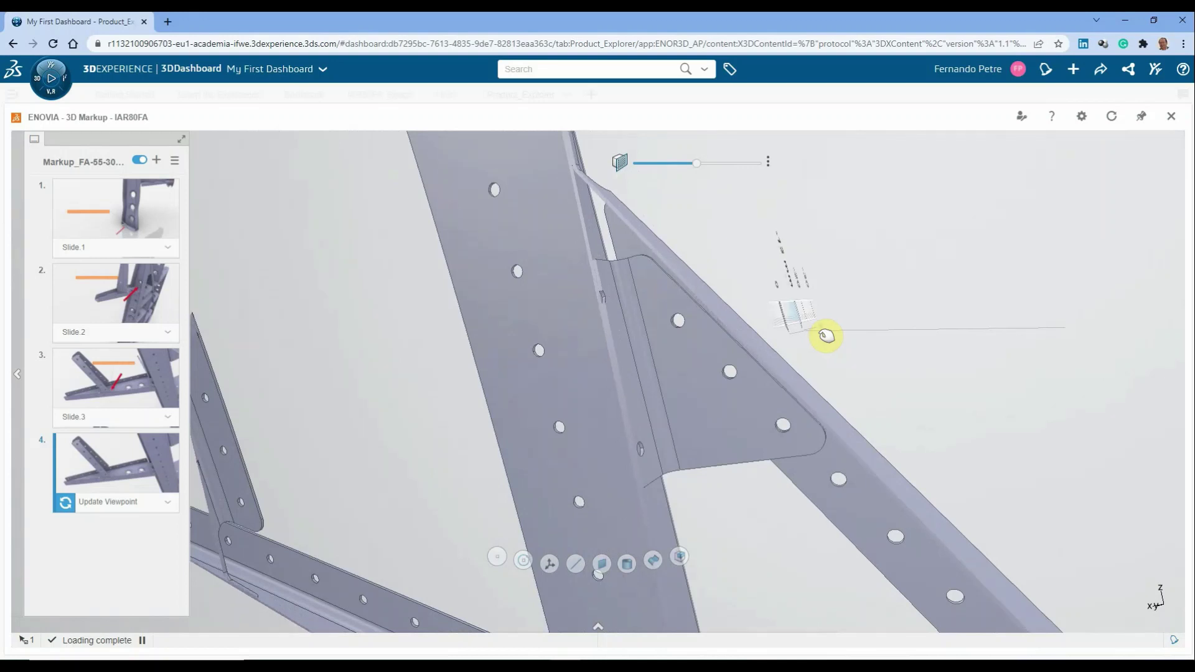
pyautogui.click(826, 336)
pyautogui.moveTo(712, 457); pyautogui.dragTo(760, 372, button='middle')
pyautogui.moveTo(696, 307); pyautogui.dragTo(803, 496, button='middle')
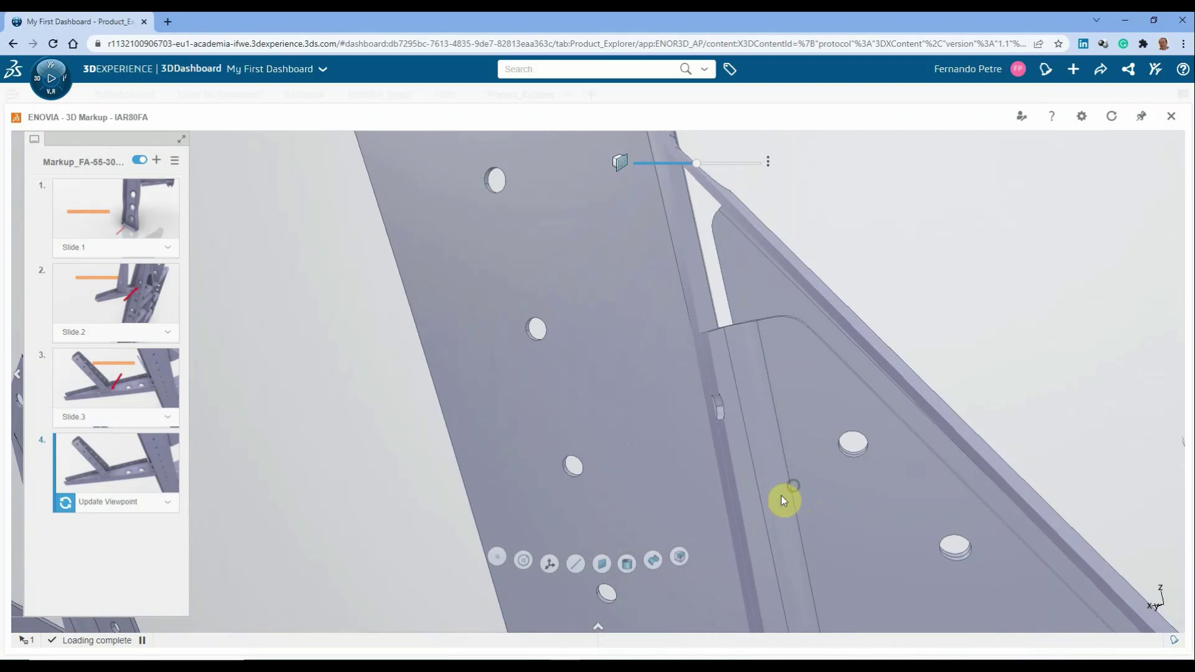
pyautogui.click(626, 564)
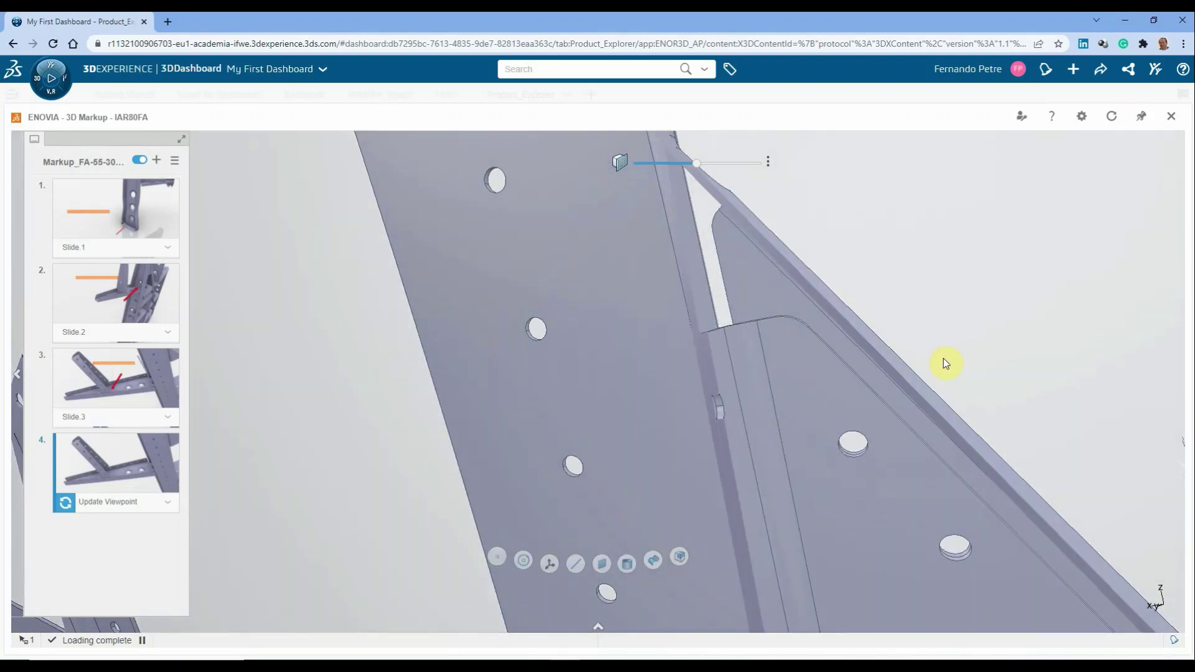
# Draw an arrow across the sectioned spar pointing at the partly covered hole beside the gusset flange
pyautogui.moveTo(903, 328); pyautogui.dragTo(727, 394, button='middle')
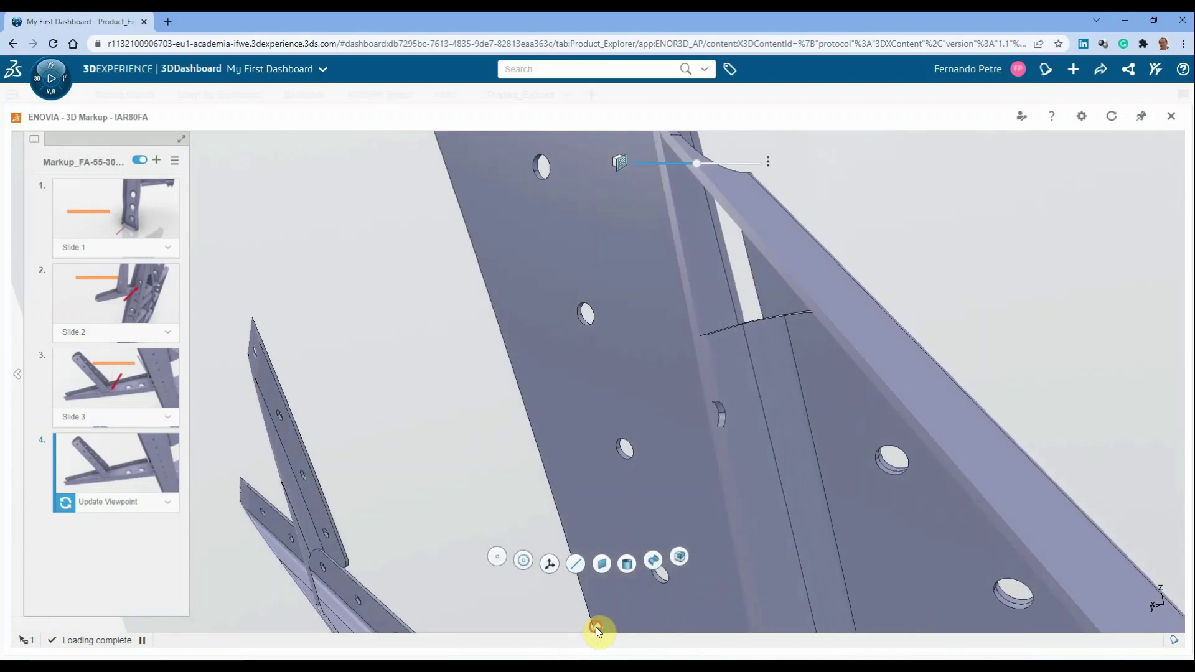
pyautogui.moveTo(596, 626)
pyautogui.click(696, 618)
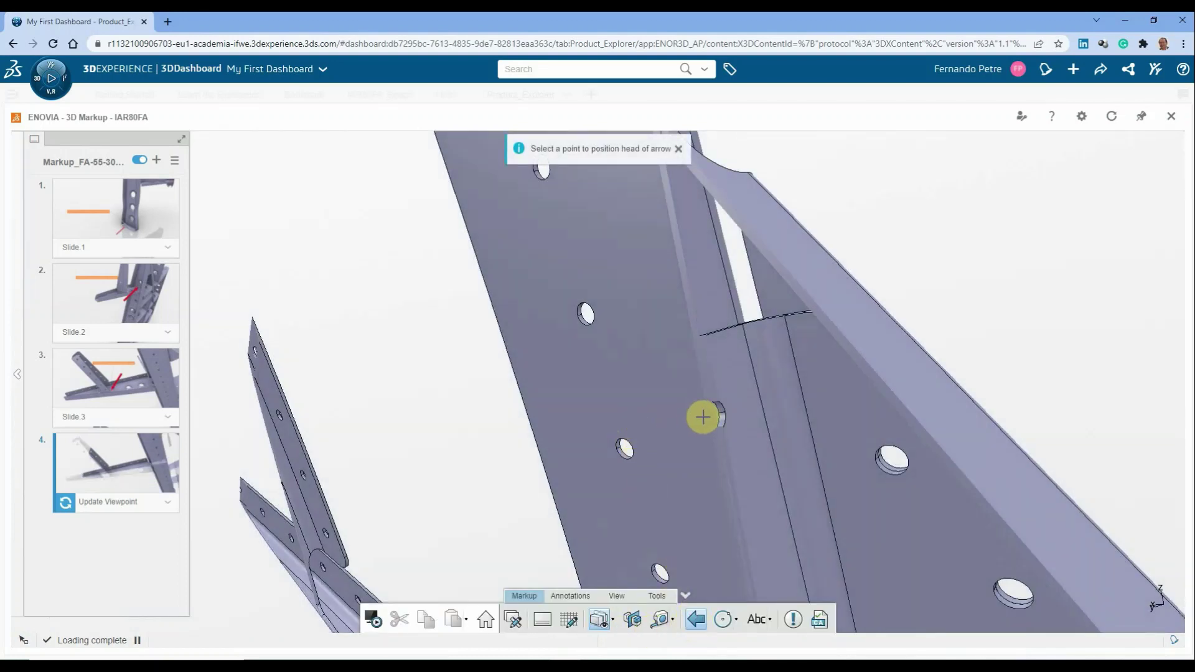
pyautogui.moveTo(703, 417); pyautogui.dragTo(549, 403)
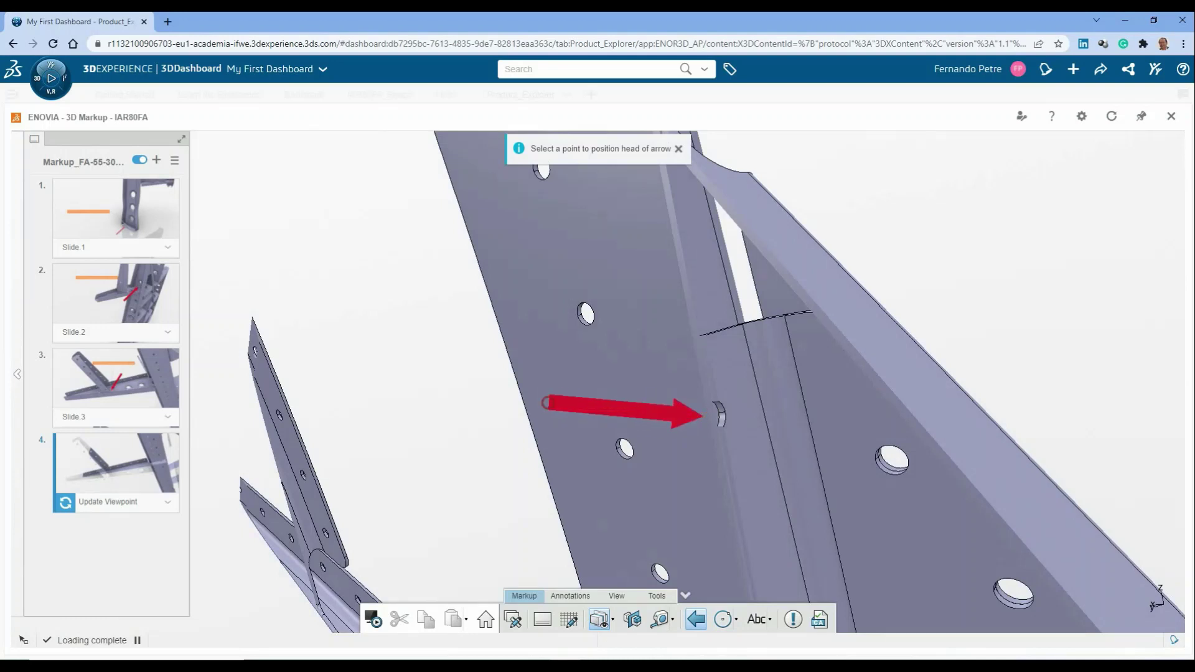
# Attach a text annotation reading "FA-55-30-01-001" at the arrowhead and apply the Danger style to it
pyautogui.click(758, 622)
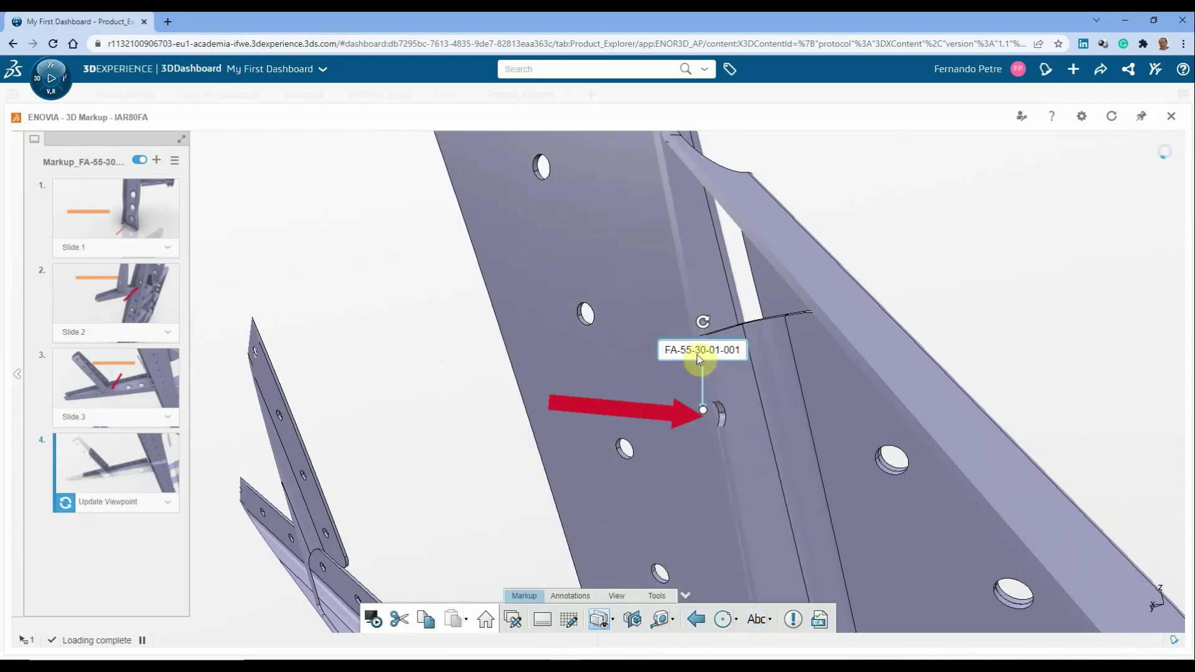
pyautogui.click(698, 354)
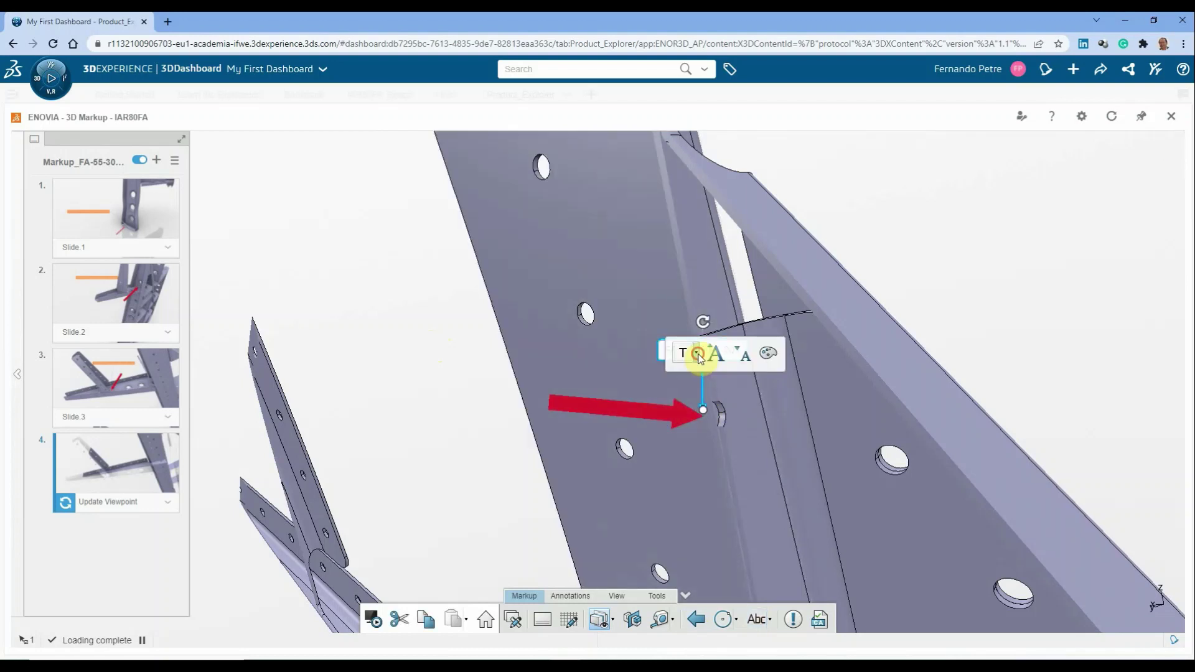
pyautogui.click(697, 354)
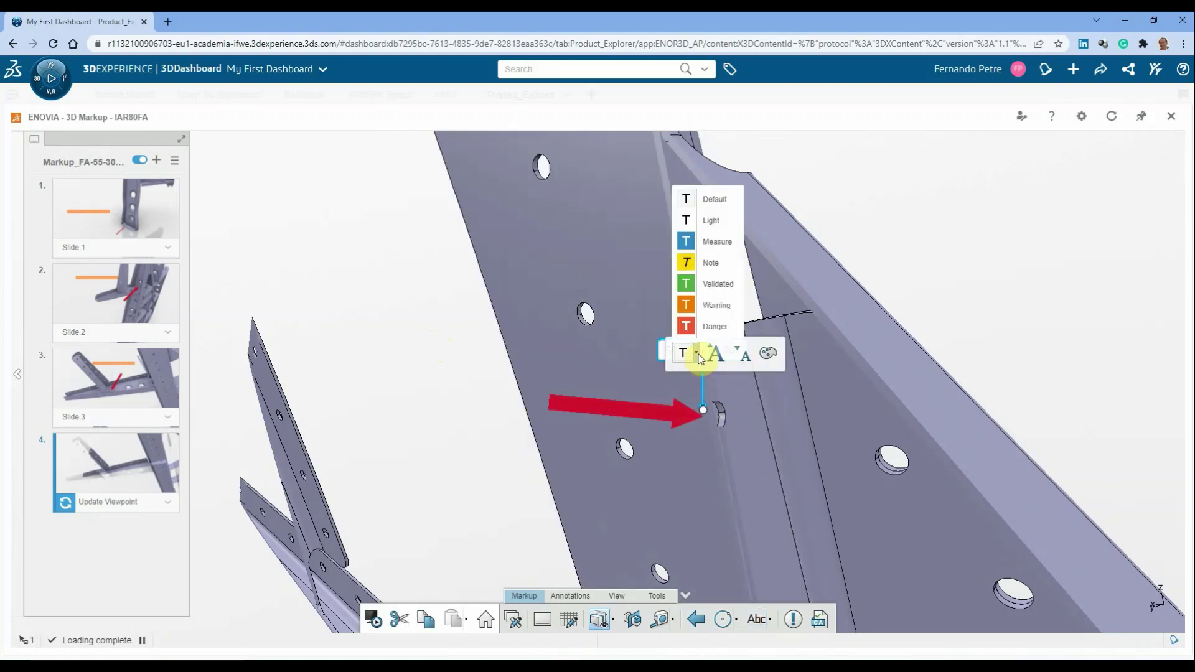
pyautogui.click(716, 325)
# Extend the red label's text to "FA-55-30-01-001 missing holes, check position on corresponding part"
pyautogui.doubleClick(728, 352)
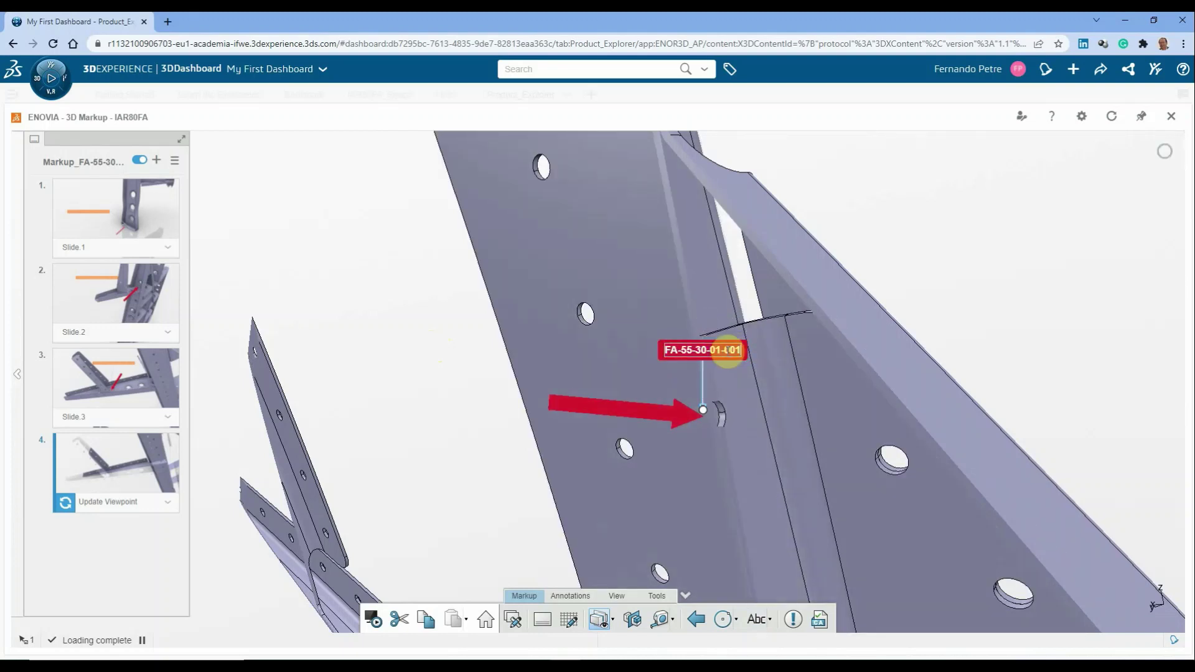
pyautogui.write('mi')
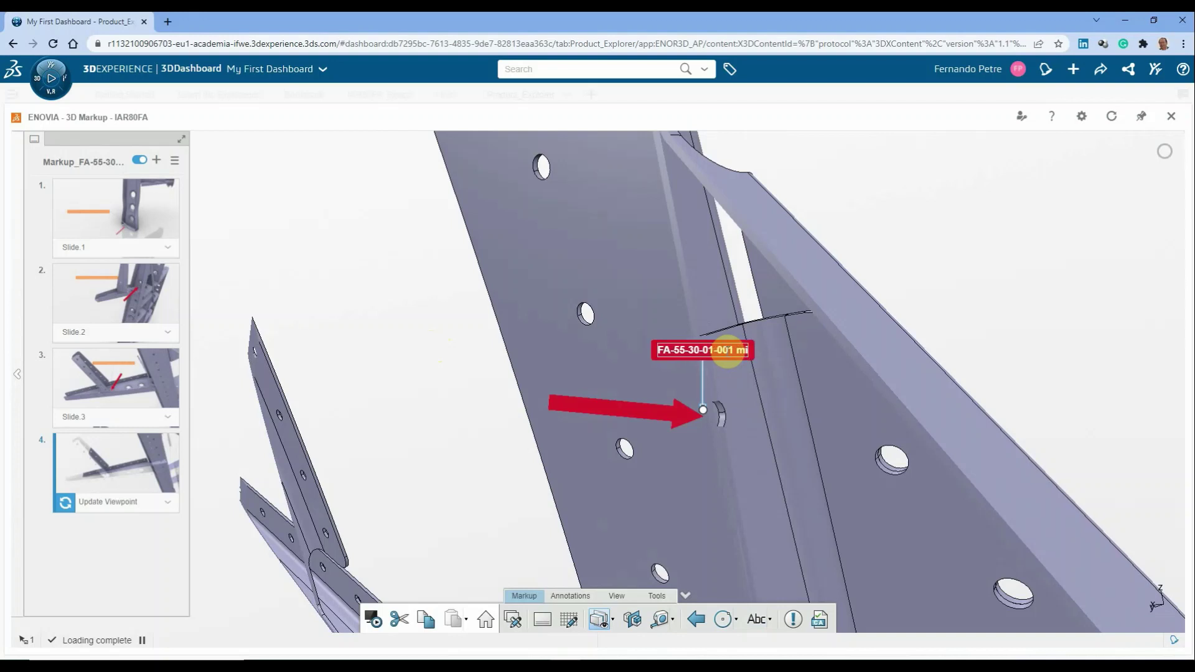
pyautogui.write('ssing holes')
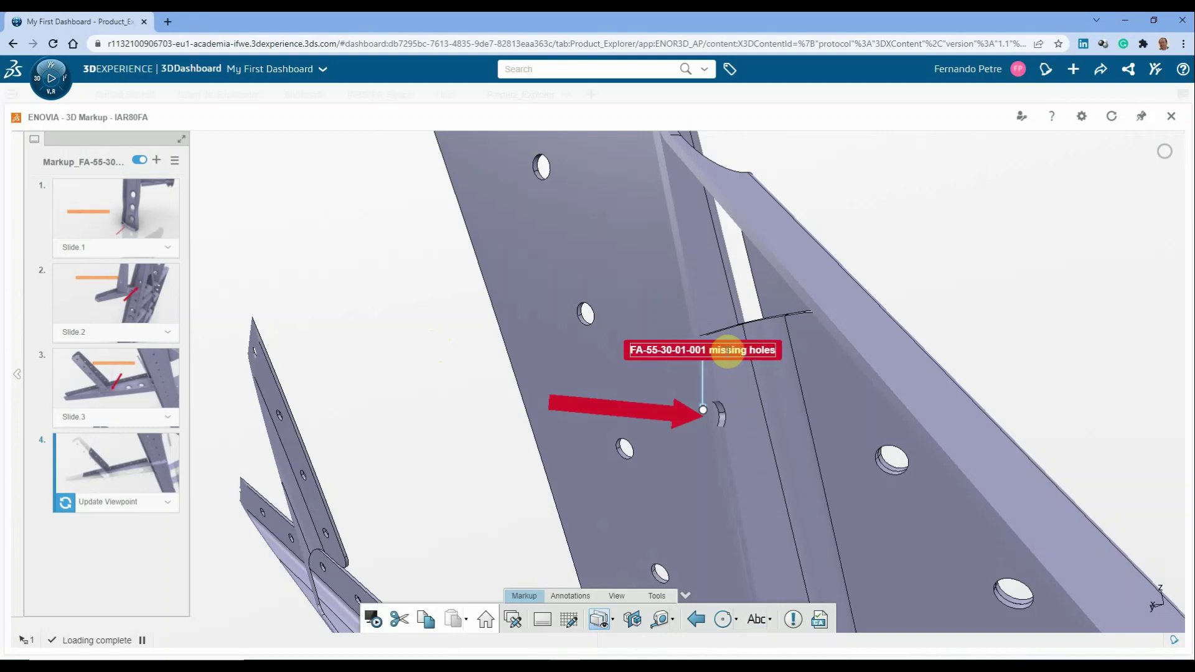
pyautogui.write(', check')
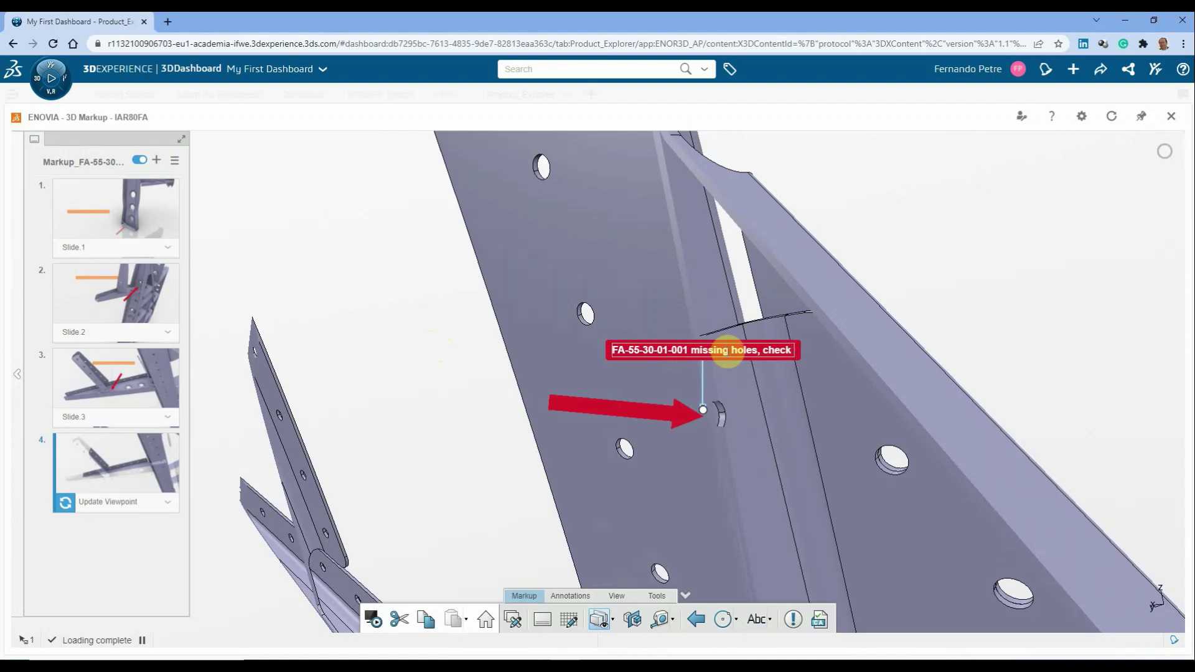
pyautogui.write(' position')
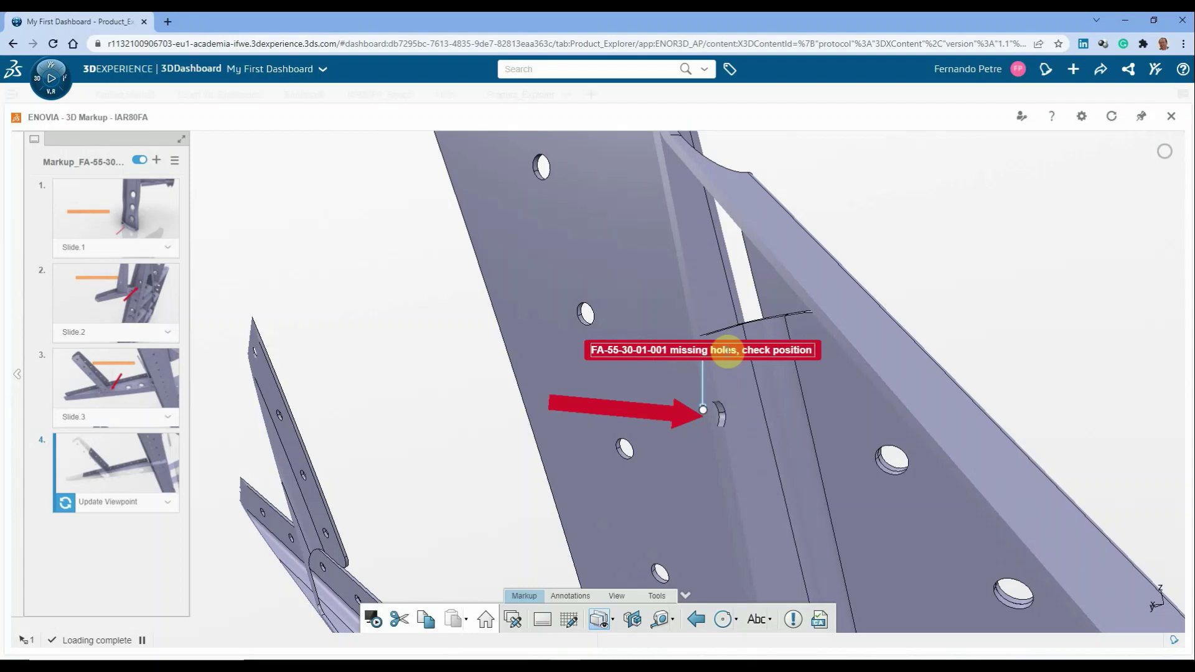
pyautogui.write(' on')
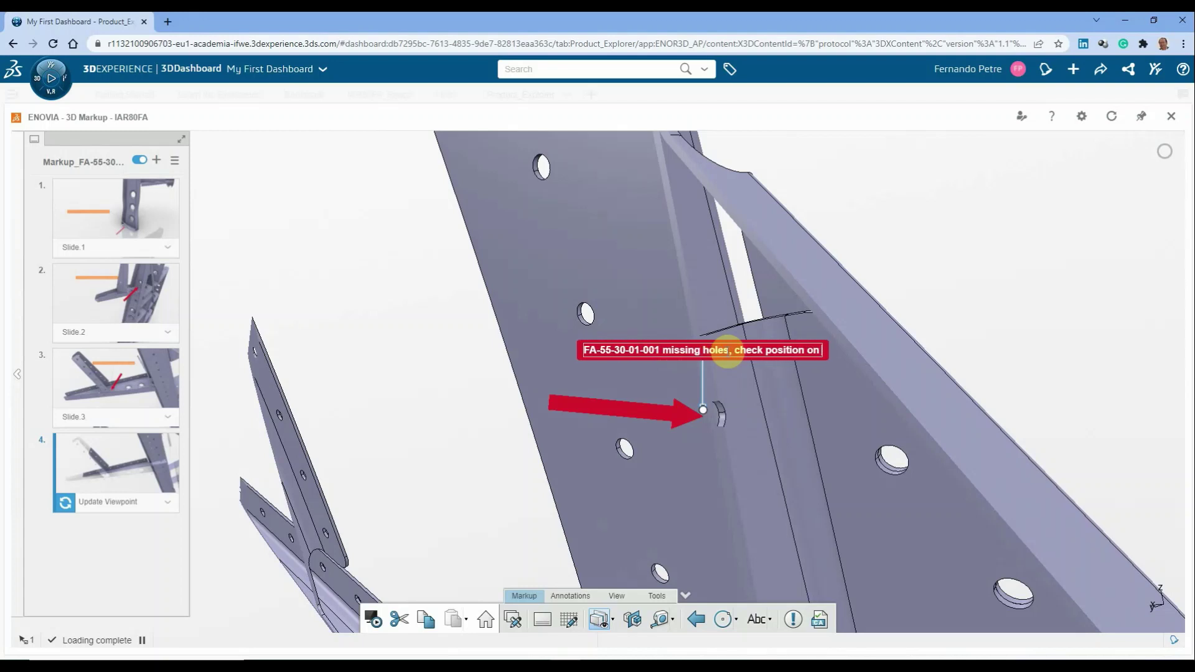
pyautogui.write(' corres')
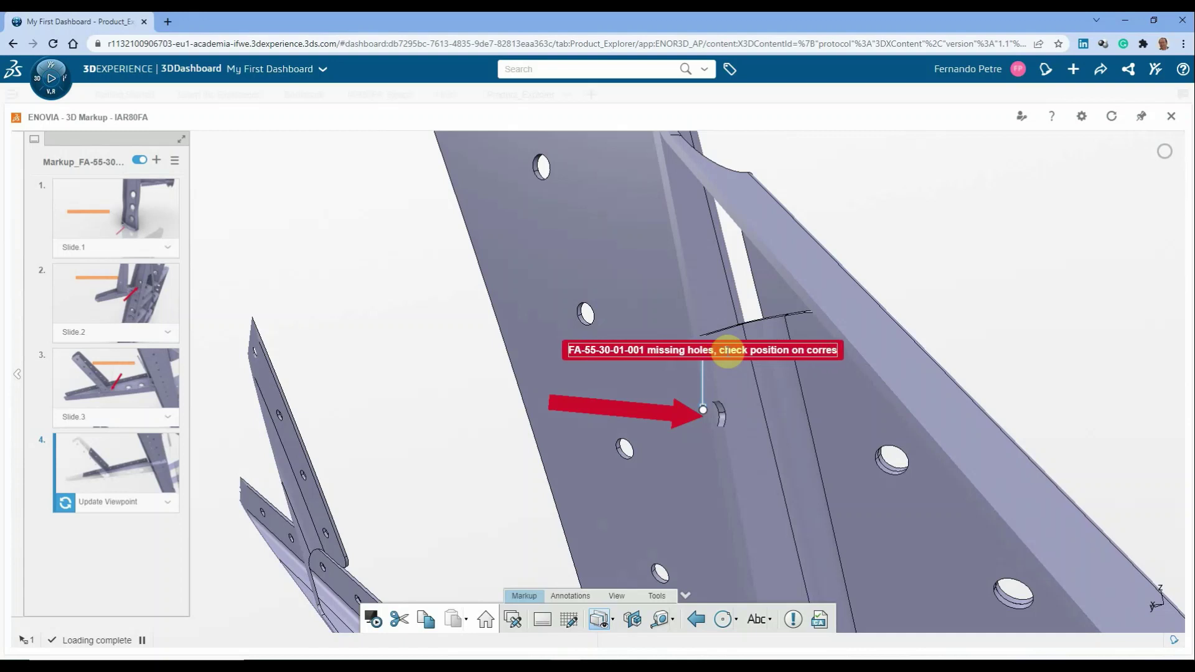
pyautogui.write('ponding')
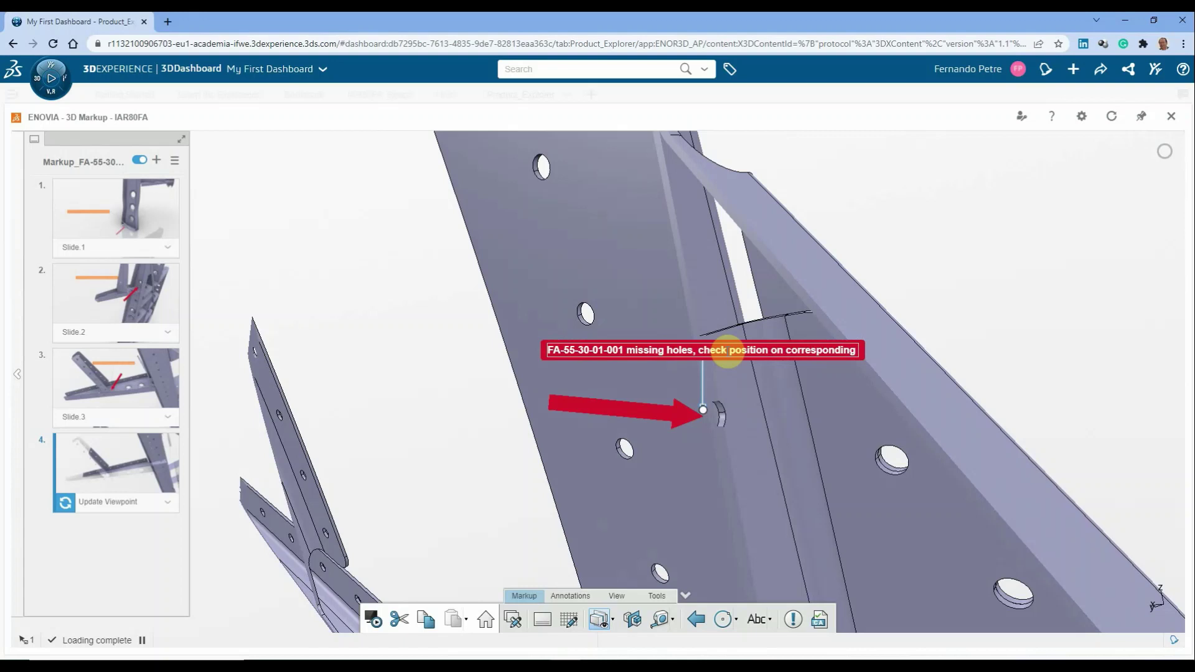
pyautogui.write(' part')
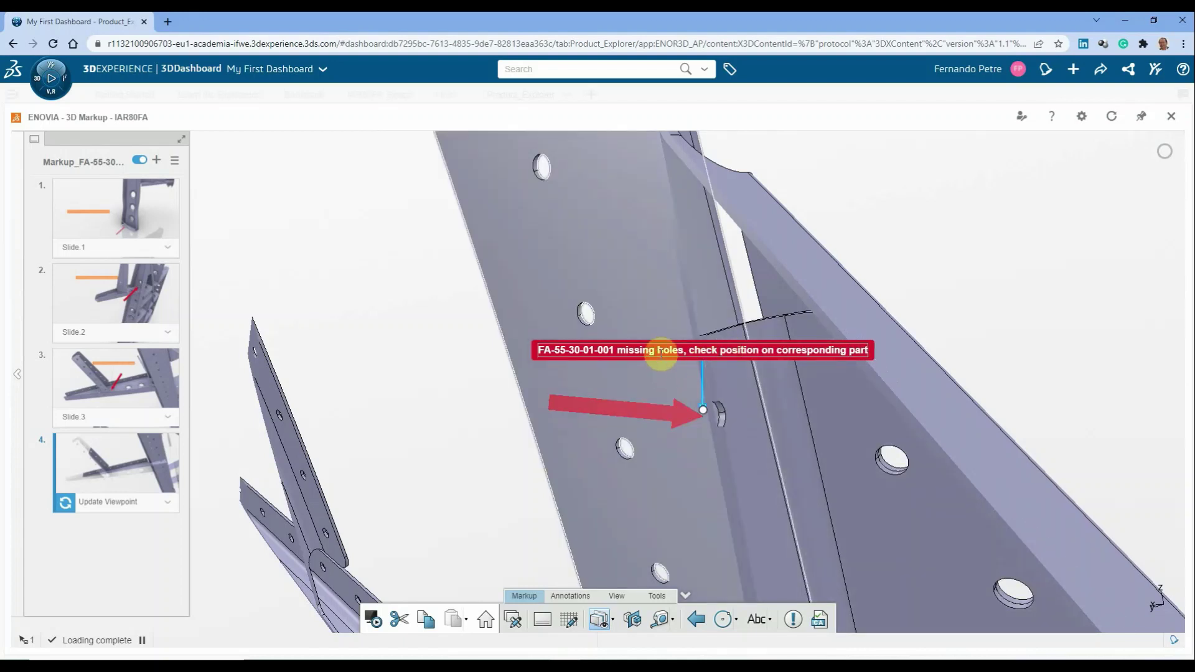
# Finish editing the red missing-holes label and reposition it on the spar, clear of the arrow and hole
pyautogui.click(907, 310)
pyautogui.click(906, 311)
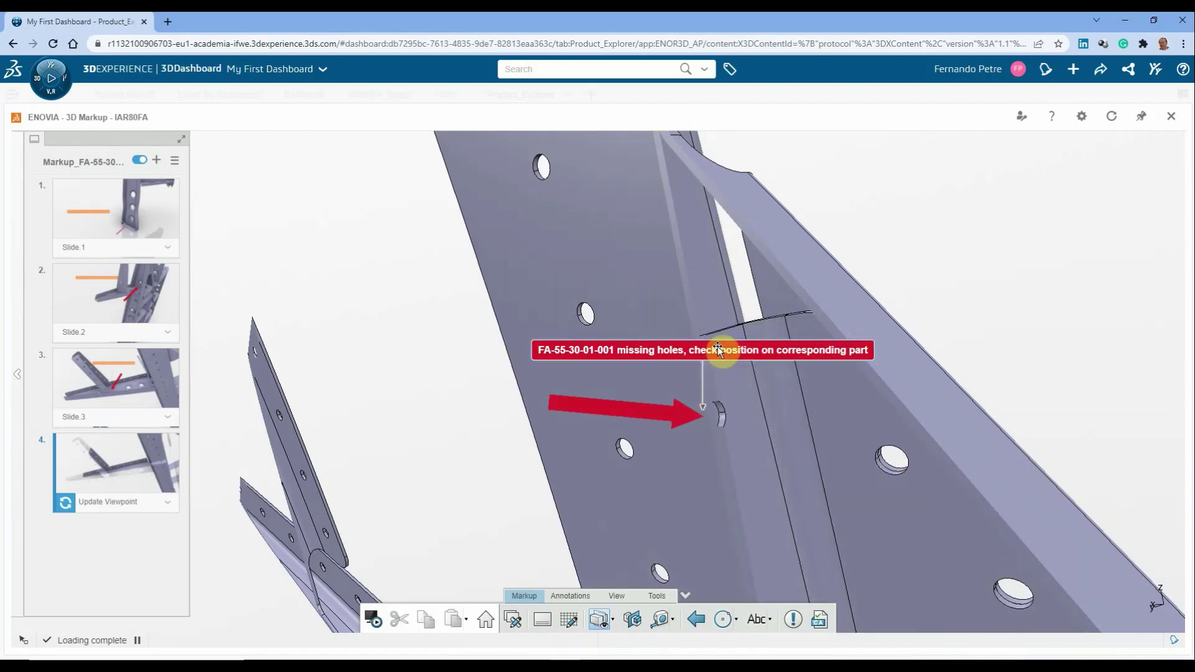
pyautogui.moveTo(714, 352); pyautogui.dragTo(451, 279)
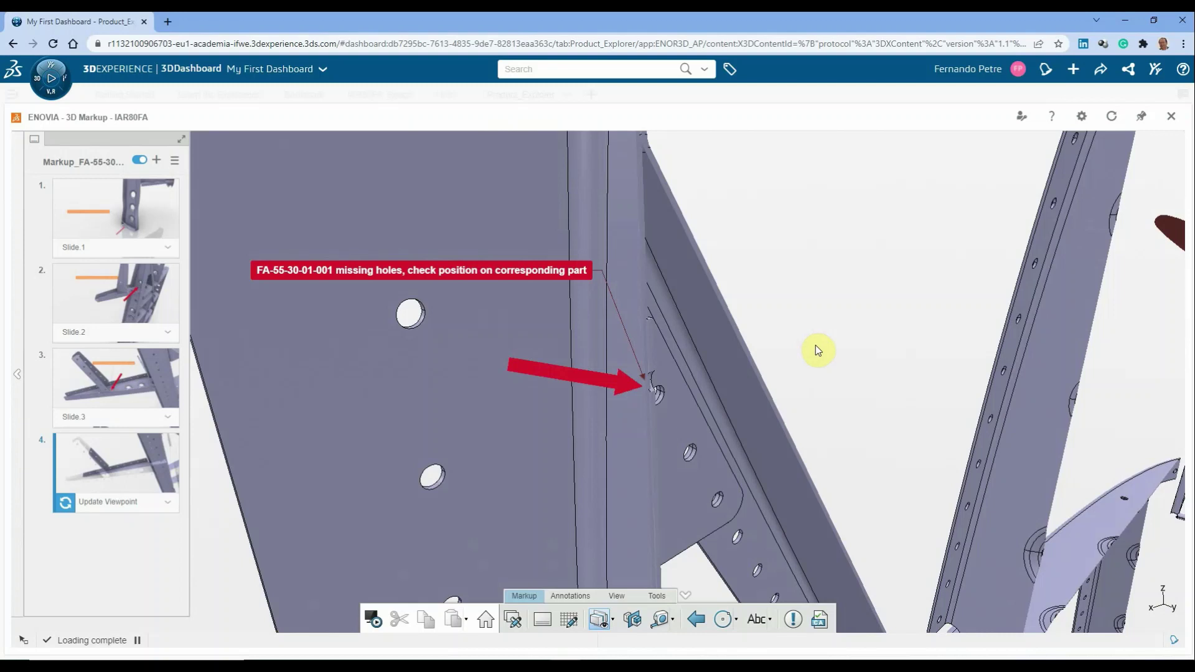
# Attach a text annotation reading "FA-55-30-01-003" to the gusset beside the arrowhead and move its label above the gusset
pyautogui.click(756, 619)
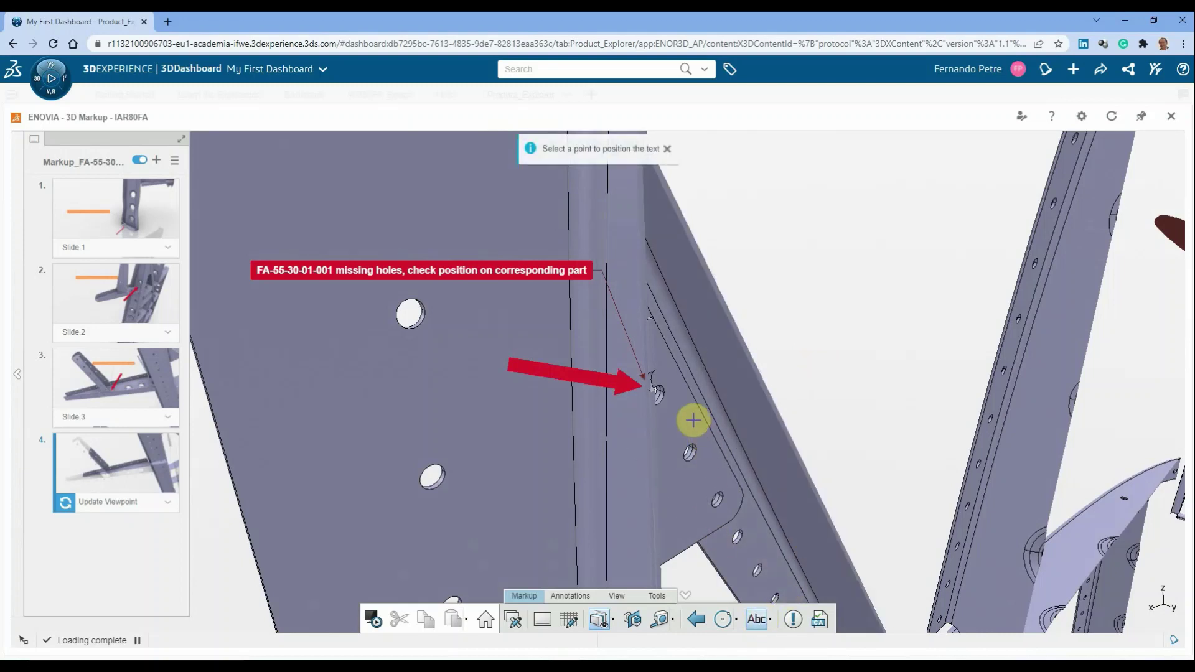
pyautogui.click(672, 425)
pyautogui.write('FA-55-30-01-003')
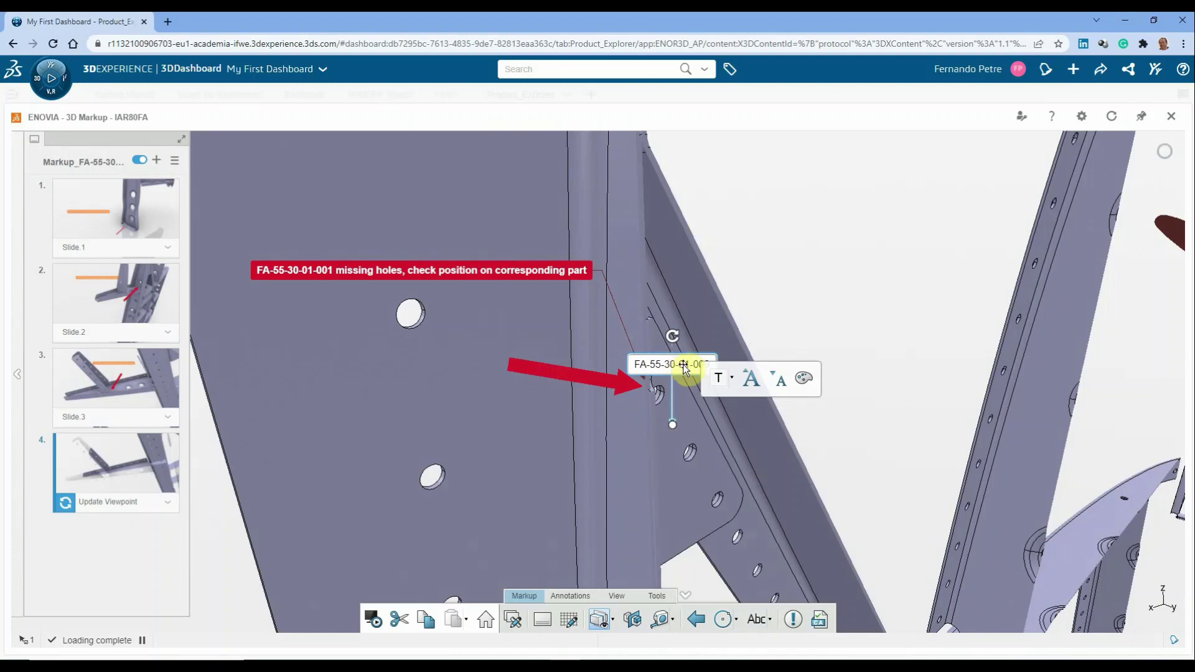
pyautogui.moveTo(682, 364); pyautogui.dragTo(683, 272)
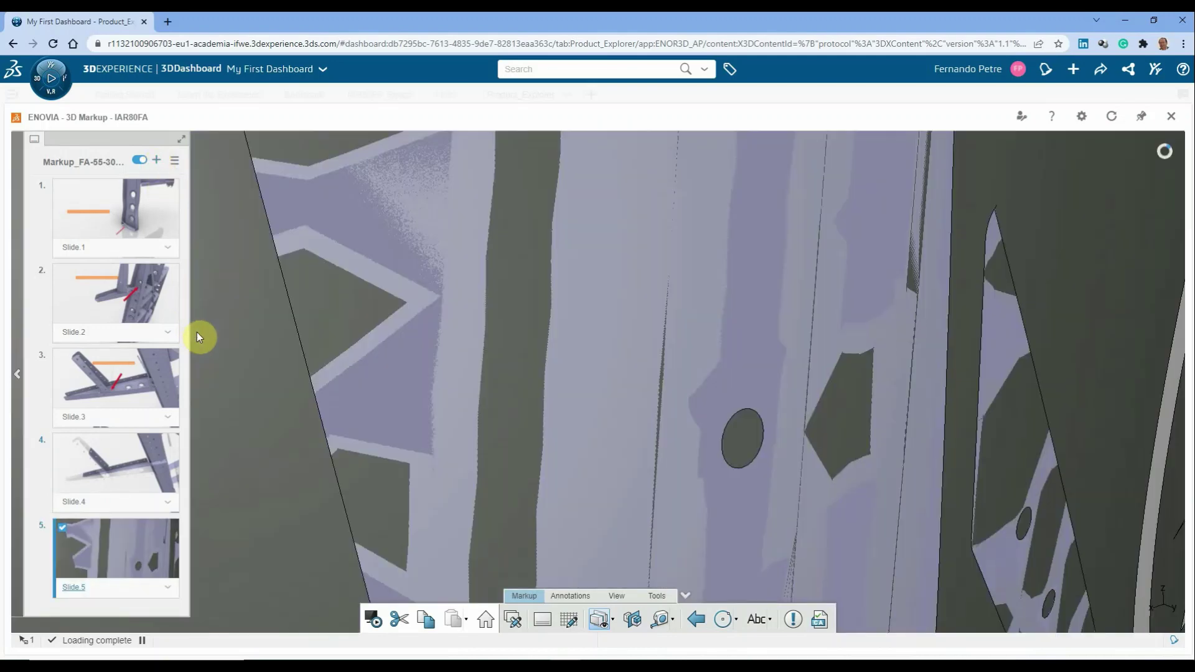
# On Slide 5, select the tail fin skin's parent assembly FA-06-10-00 and hide it to expose the internal structure
pyautogui.moveTo(549, 324)
pyautogui.mouseDown(button='middle')
pyautogui.moveTo(584, 357)
pyautogui.moveTo(566, 277)
pyautogui.moveTo(614, 618)
pyautogui.moveTo(579, 482)
pyautogui.moveTo(499, 446)
pyautogui.moveTo(496, 338)
pyautogui.moveTo(674, 555)
pyautogui.moveTo(673, 496)
pyautogui.mouseUp(button='middle')
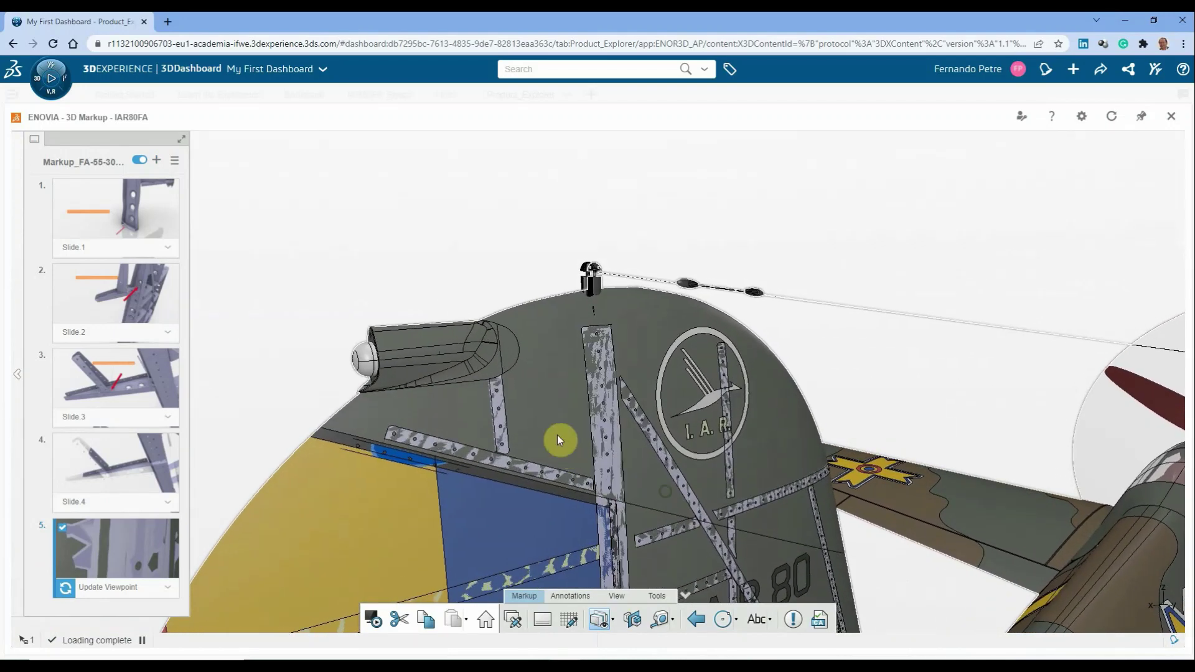
pyautogui.click(558, 435)
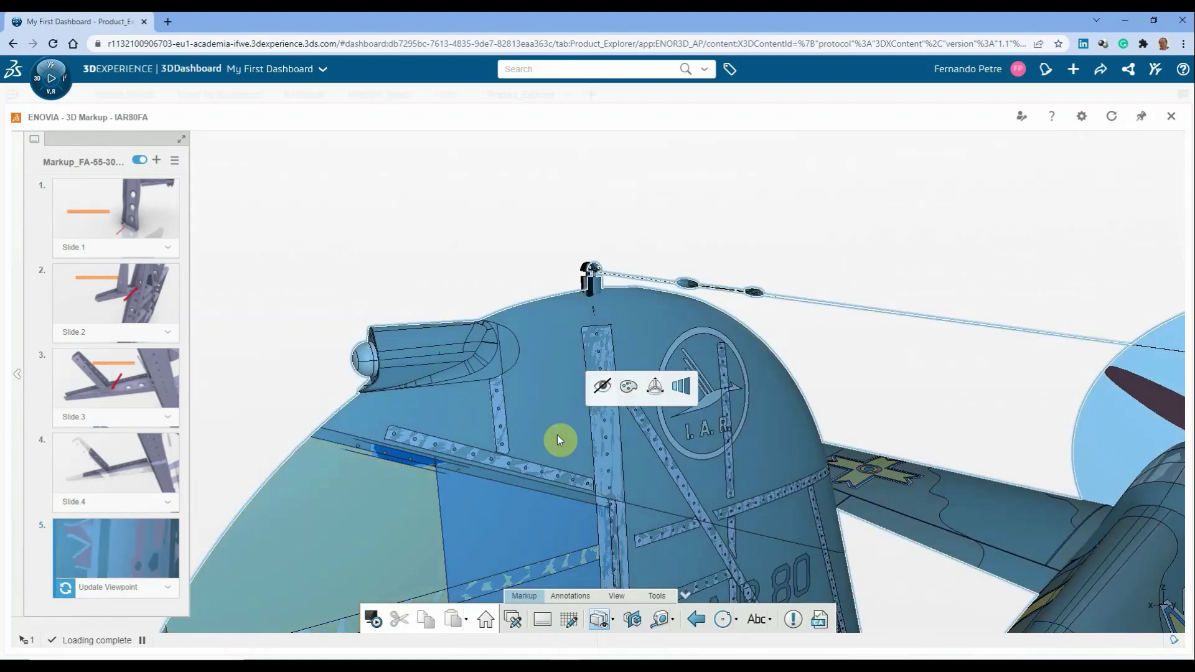
pyautogui.click(684, 391)
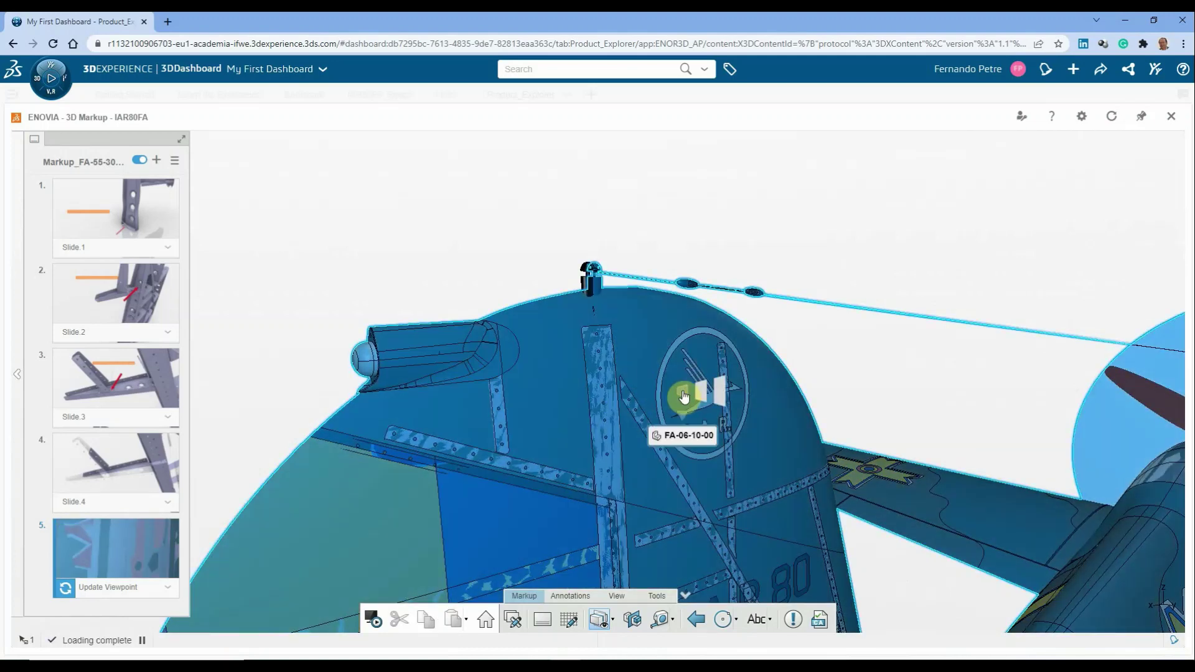
pyautogui.click(685, 392)
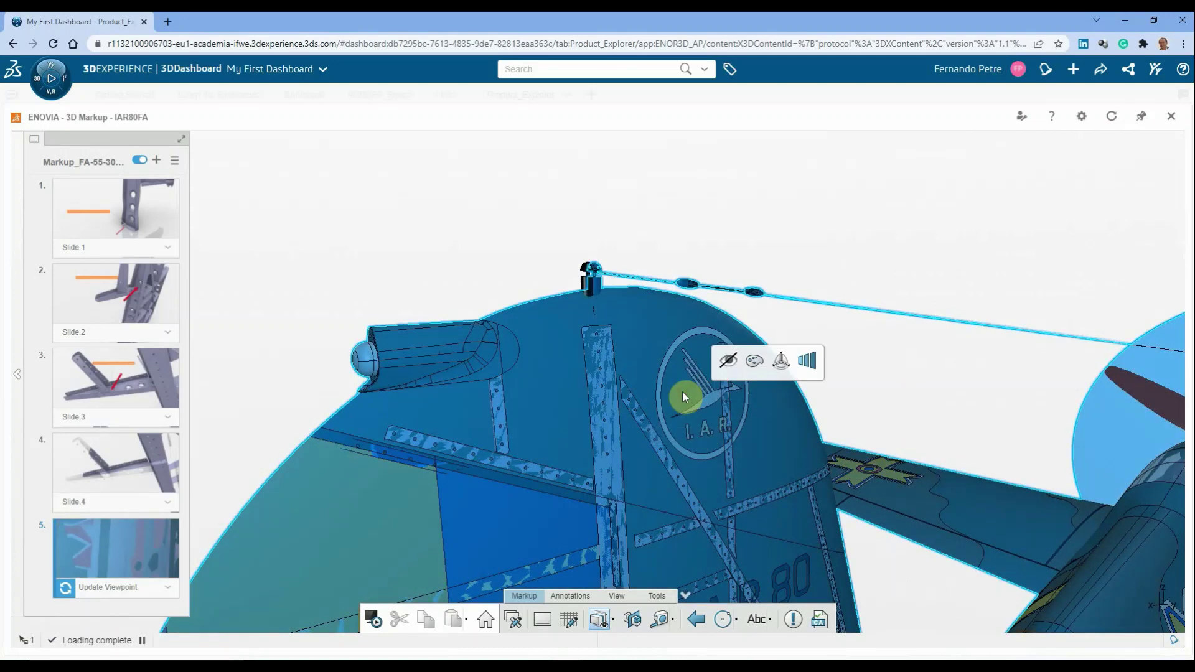
pyautogui.click(728, 360)
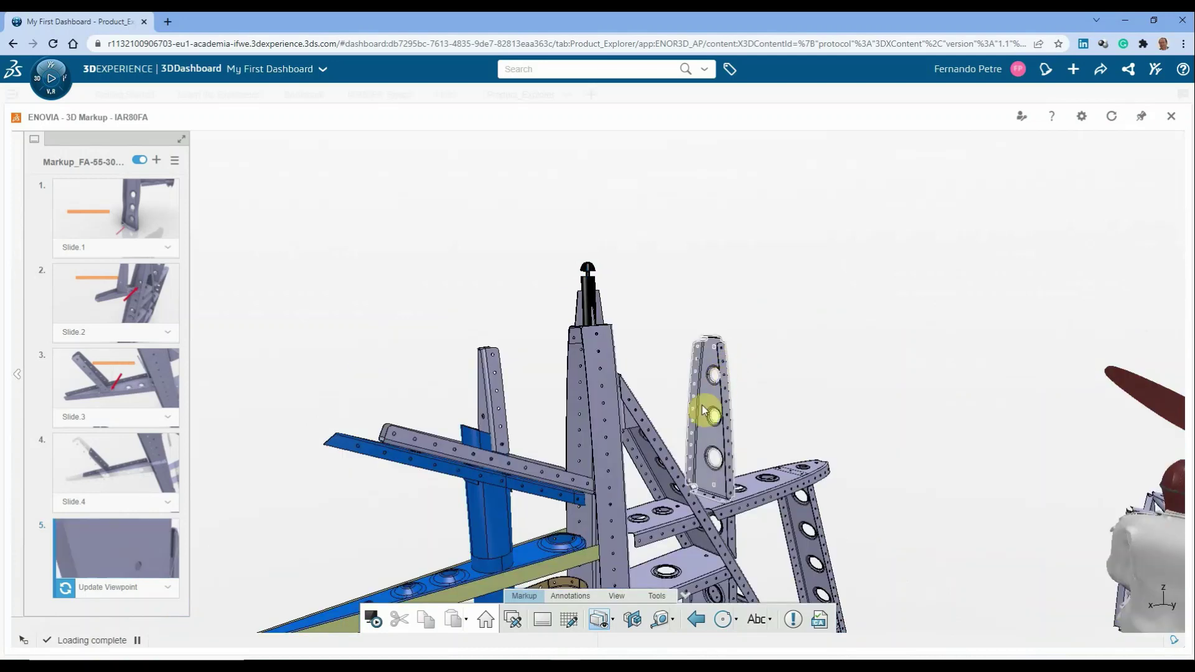
# Select the parent assembly of the blue rudder tube and hide it together with its blue and yellow-green ribs
pyautogui.moveTo(711, 509); pyautogui.dragTo(664, 328)
pyautogui.click(573, 549)
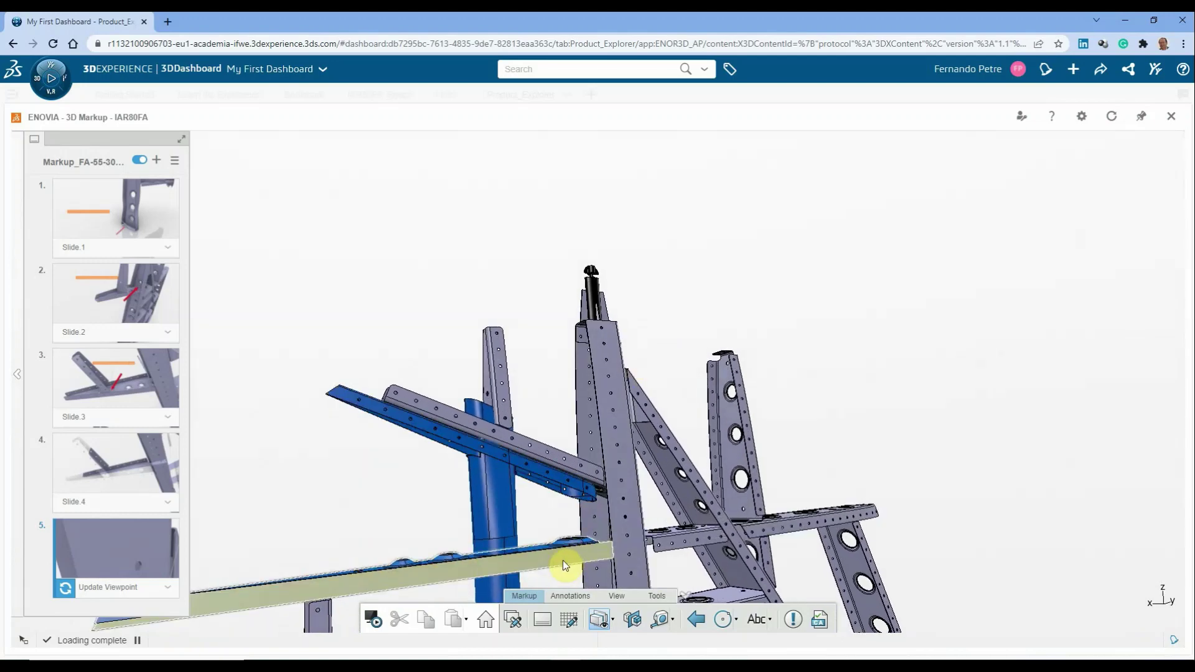
pyautogui.click(499, 495)
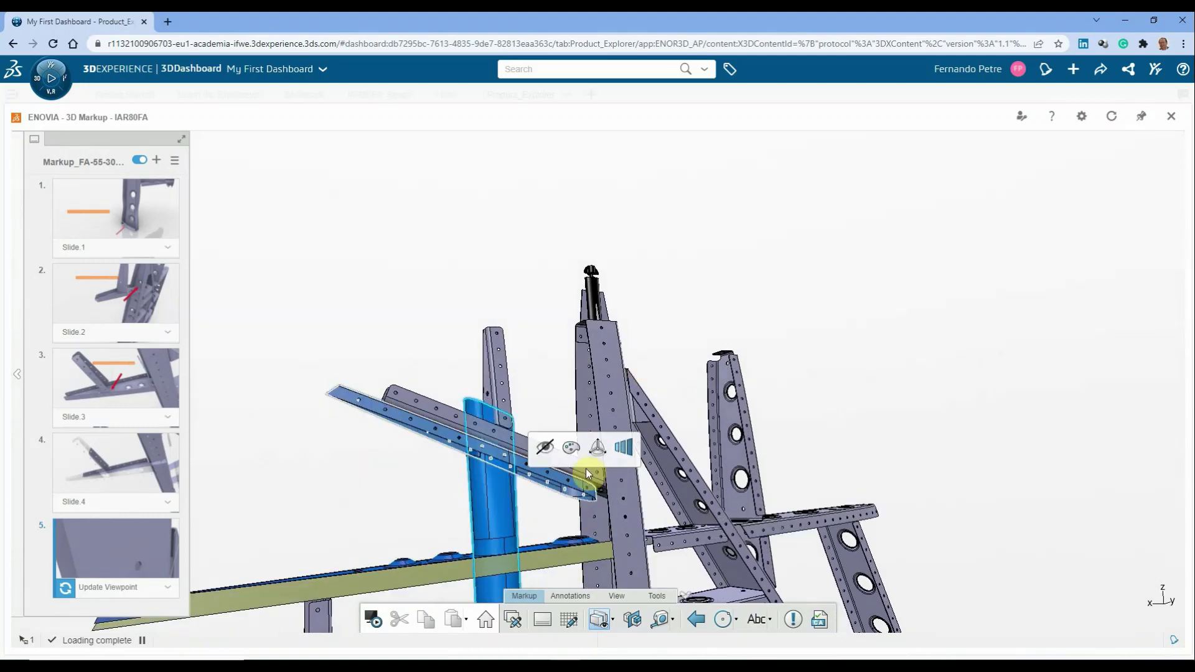
pyautogui.click(623, 446)
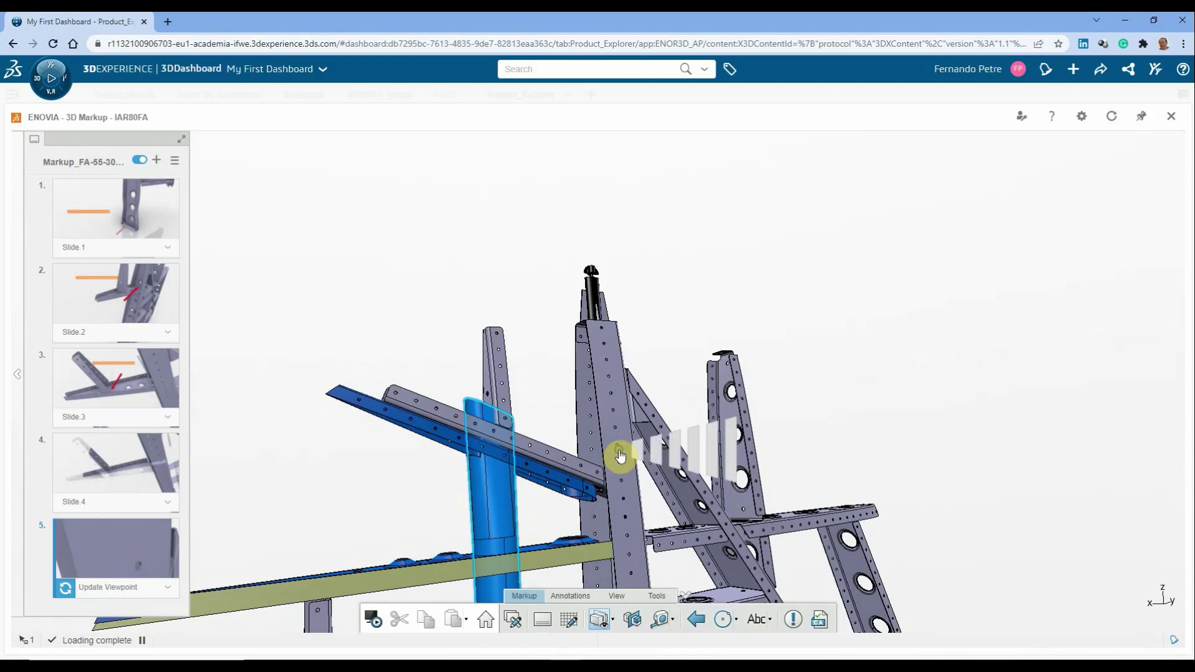
pyautogui.click(671, 457)
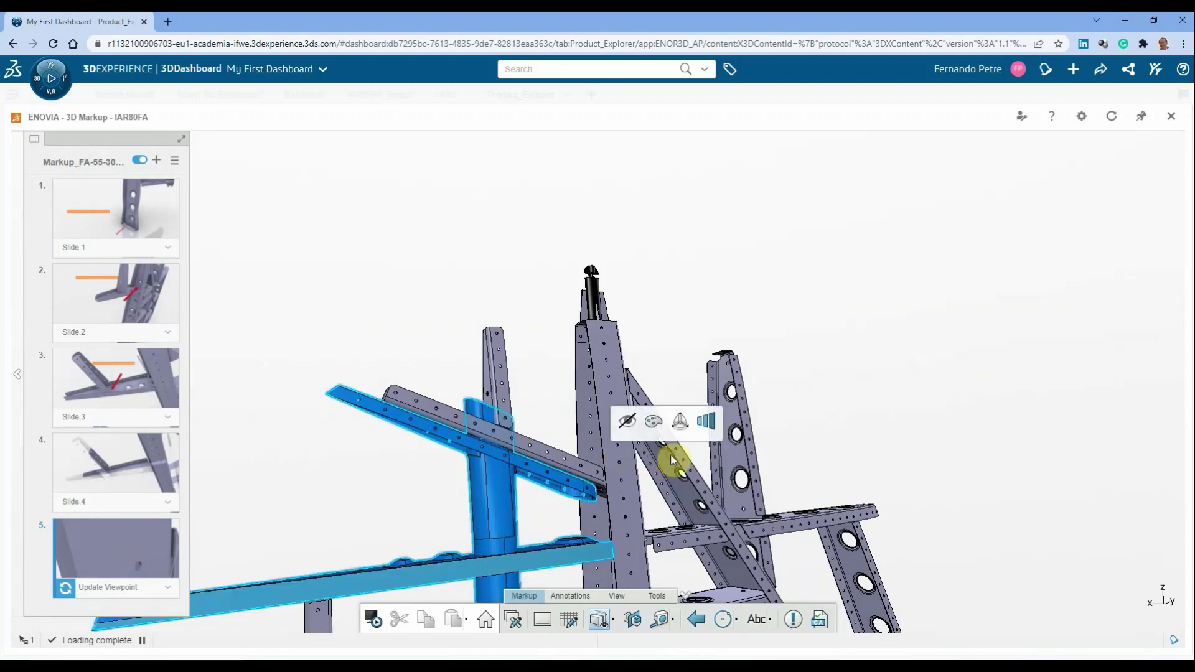
pyautogui.click(629, 423)
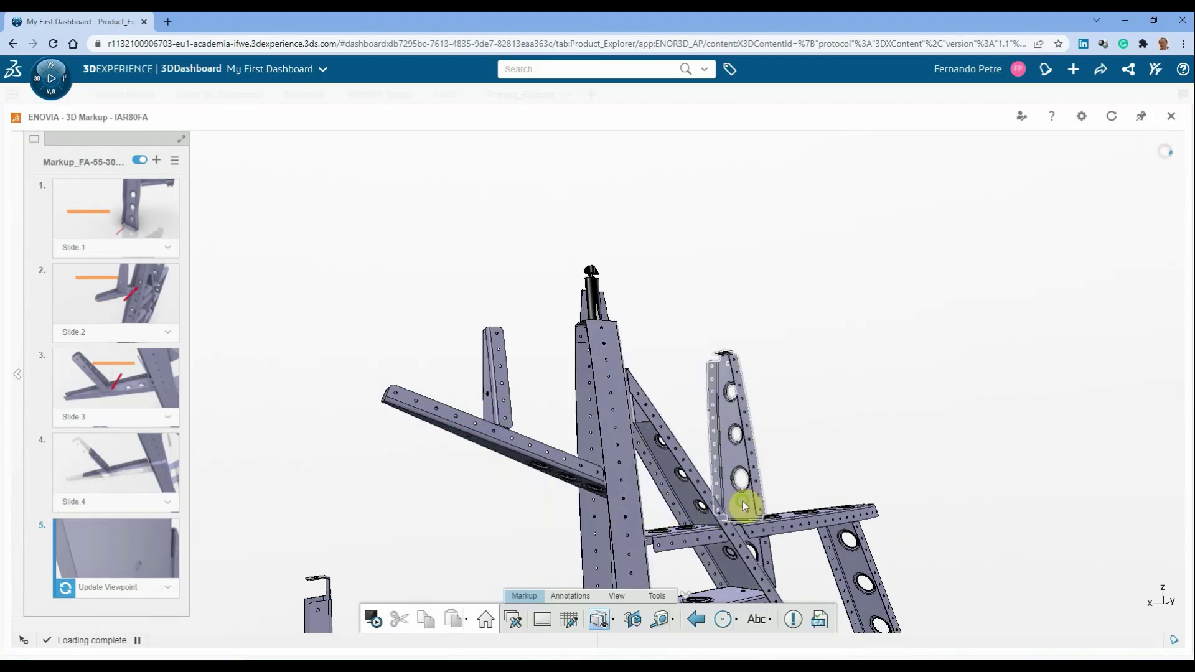